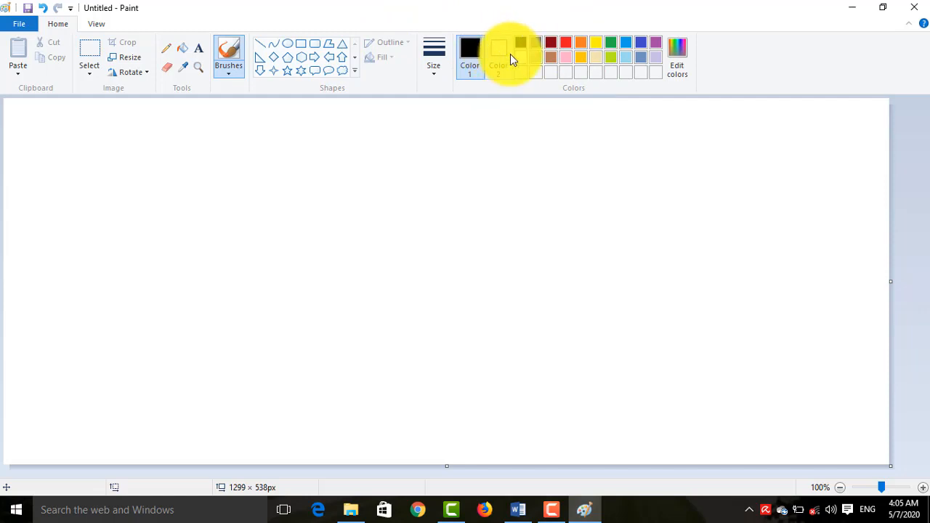
Draw a wide black-outlined rectangle about 911 × 173 px and a narrow cell about 84 × 174 px inside its left end
click(301, 44)
drag(126, 179, 748, 296)
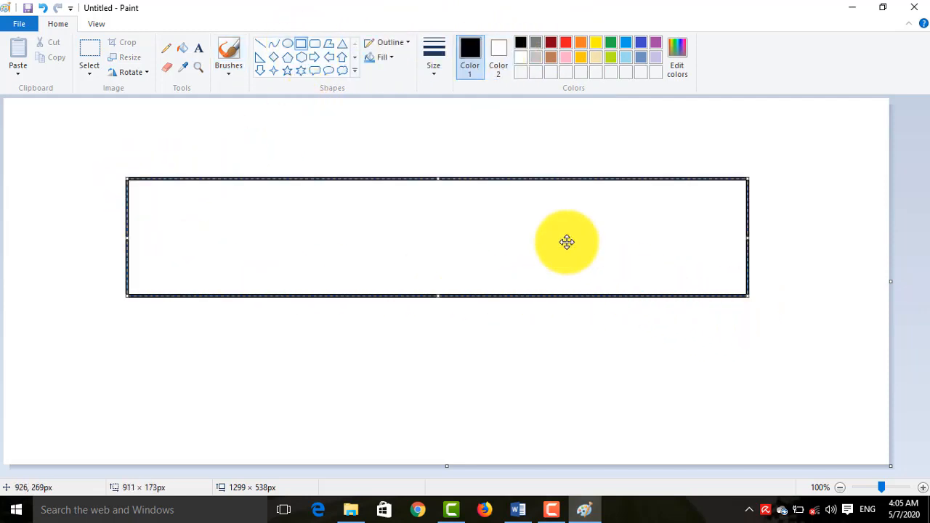
click(261, 44)
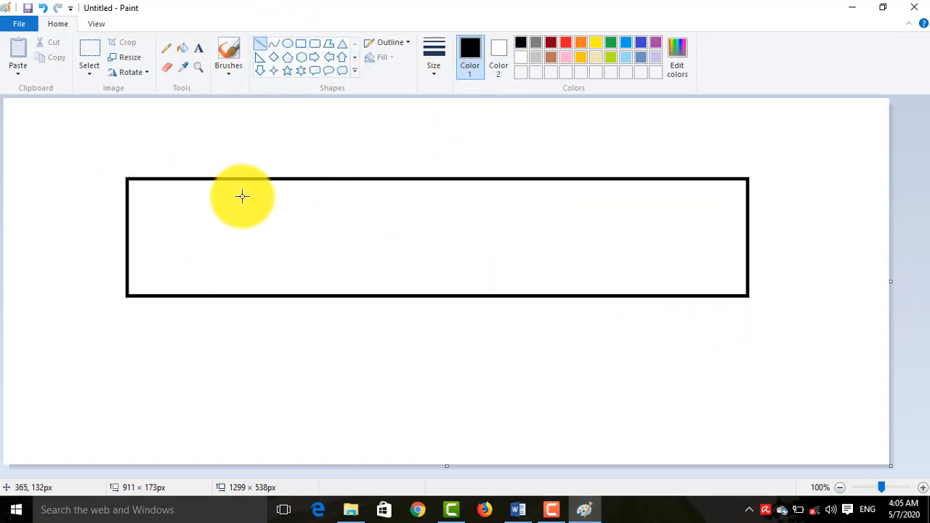
click(304, 45)
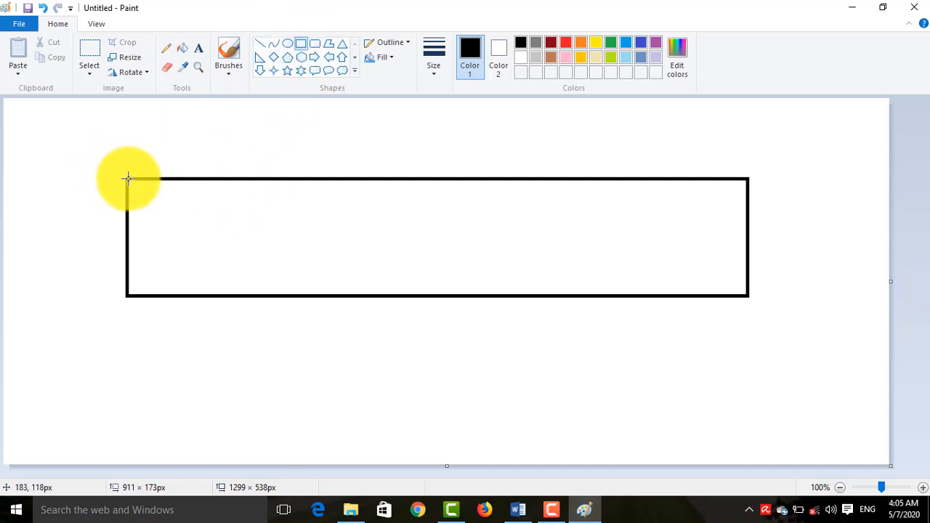
drag(127, 178, 187, 298)
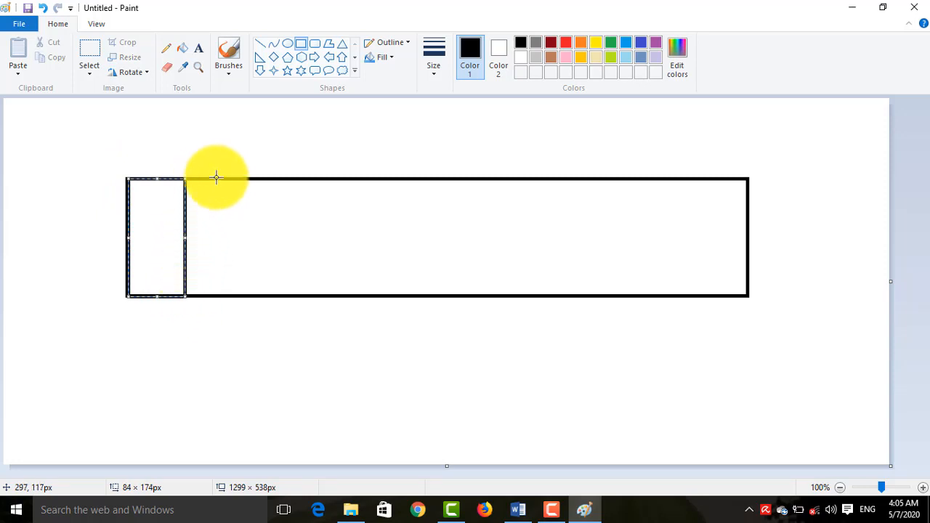
drag(242, 177, 280, 298)
key(ctrl+z)
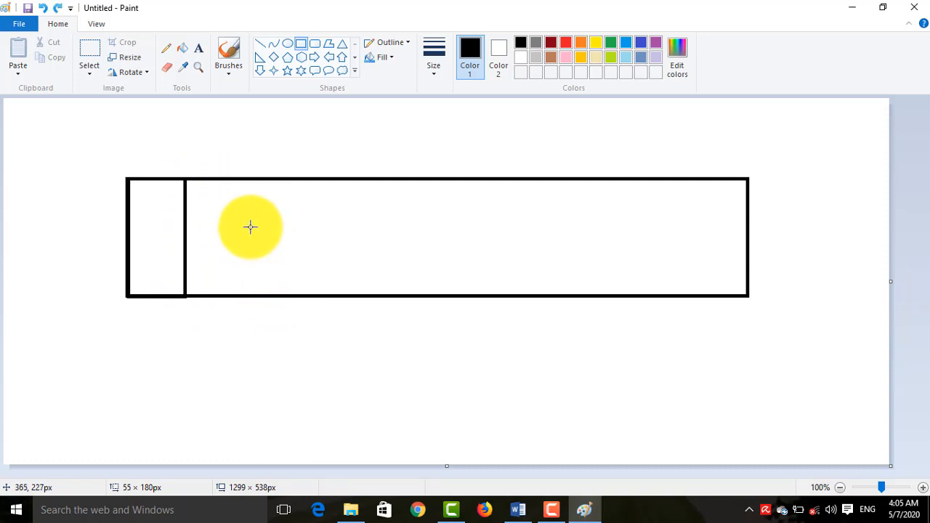
drag(243, 178, 282, 266)
key(ctrl+z)
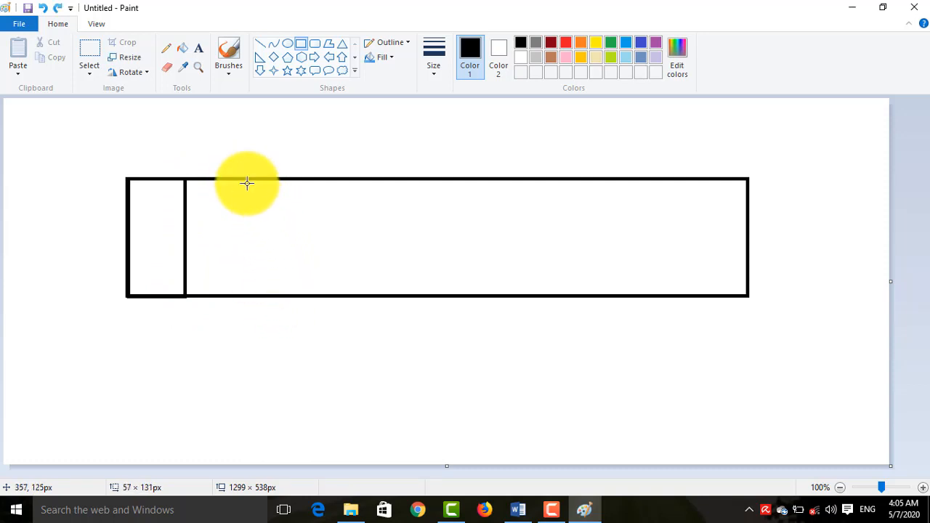
Draw four more full-height cells, about 77 to 96 px wide, spaced along the wide rectangle with cell-sized gaps between them
drag(246, 179, 300, 295)
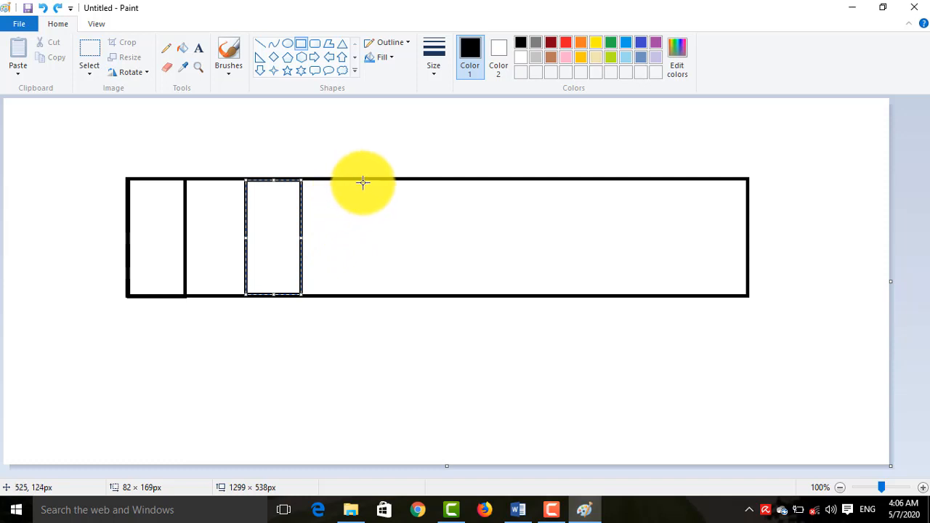
drag(365, 177, 417, 294)
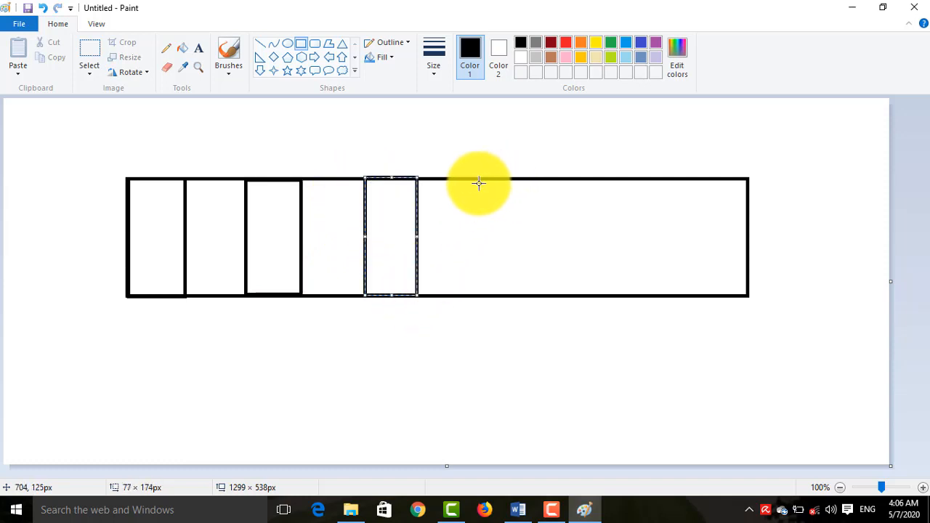
drag(471, 179, 528, 296)
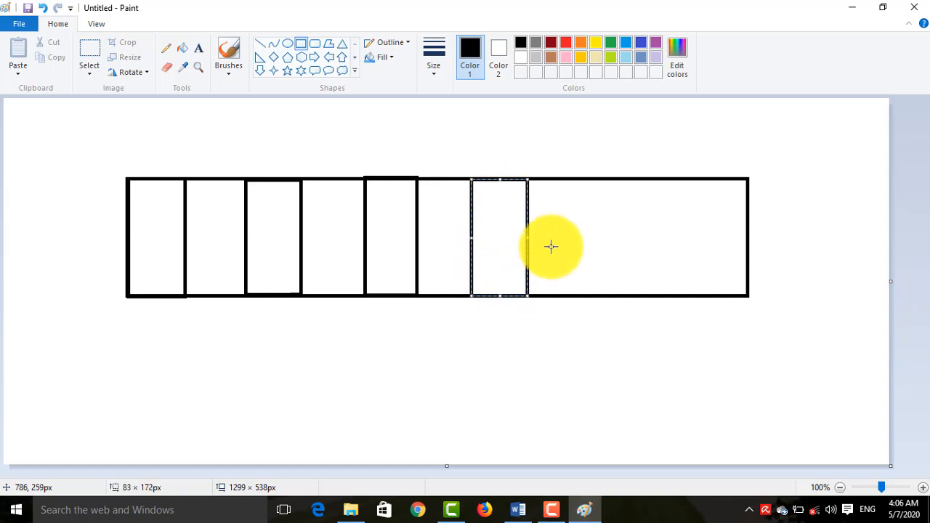
drag(581, 179, 645, 295)
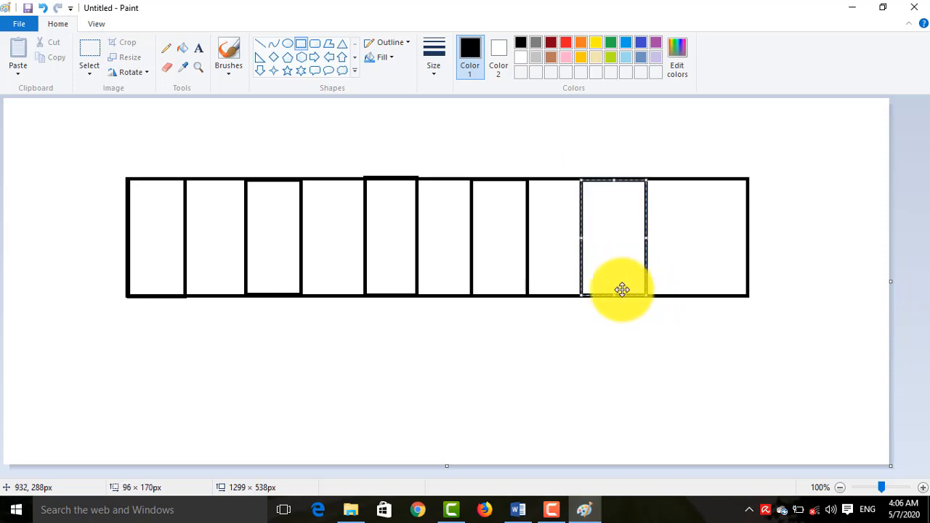
Fill the first three cells of the strip with red, pink and gold
click(186, 48)
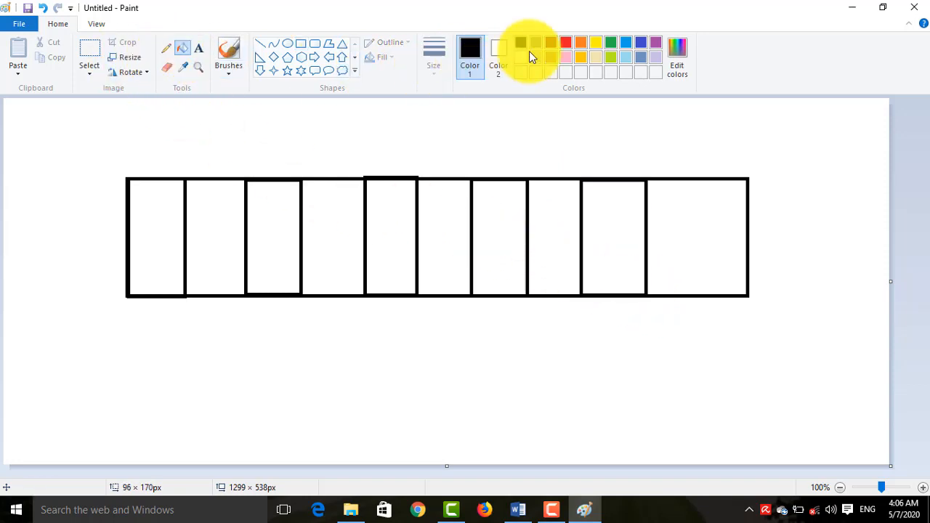
click(566, 43)
click(167, 218)
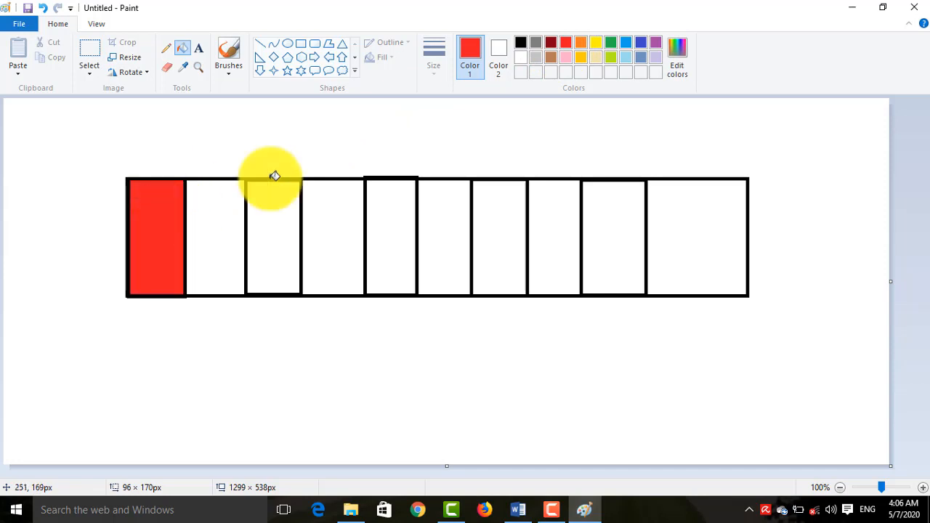
click(566, 59)
click(207, 255)
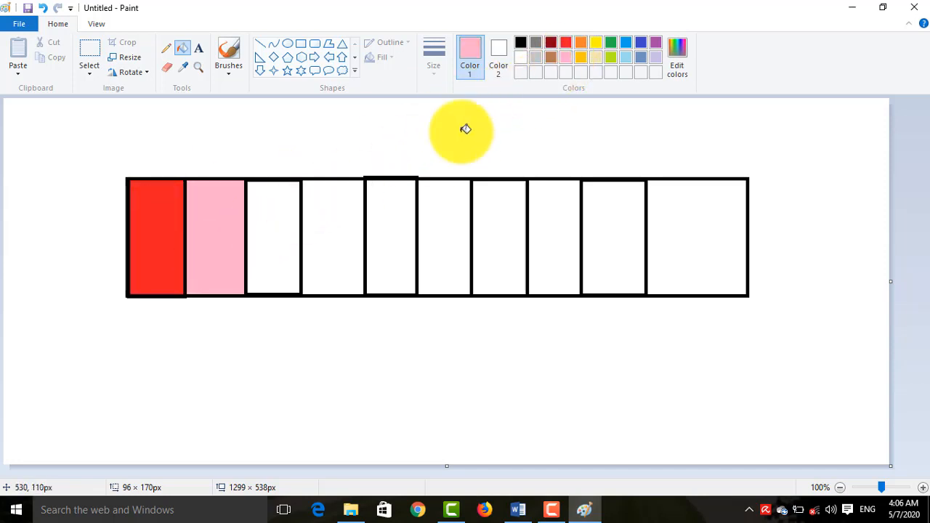
click(578, 59)
click(269, 220)
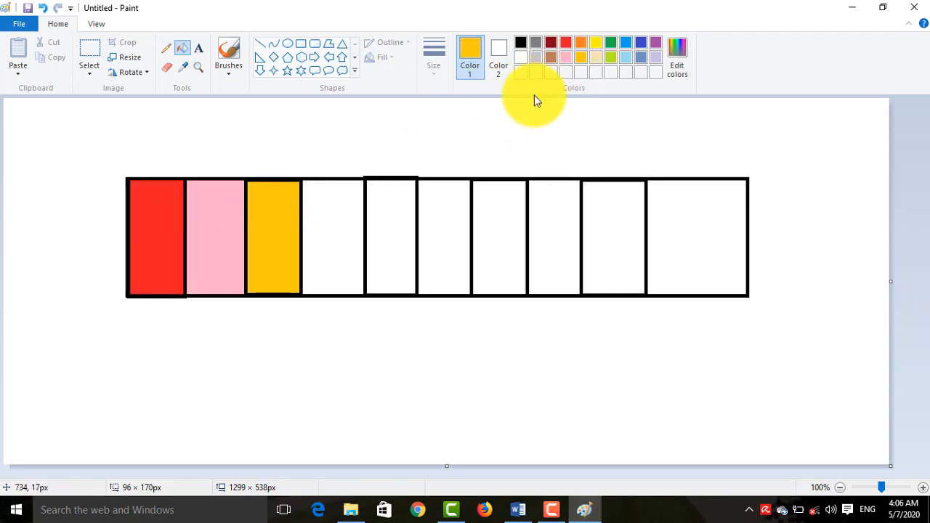
Fill the fourth, fifth and sixth cells with indigo blue, dark red and light gray
click(640, 44)
click(358, 215)
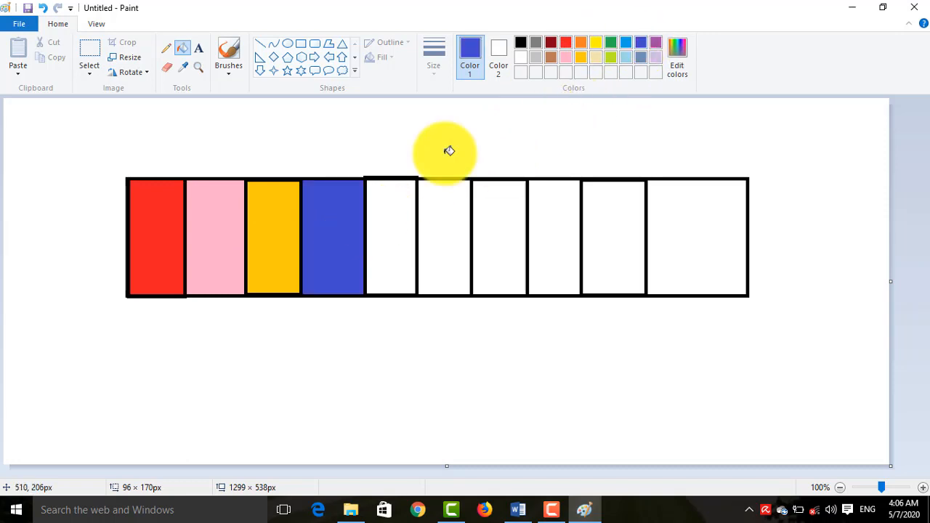
click(390, 239)
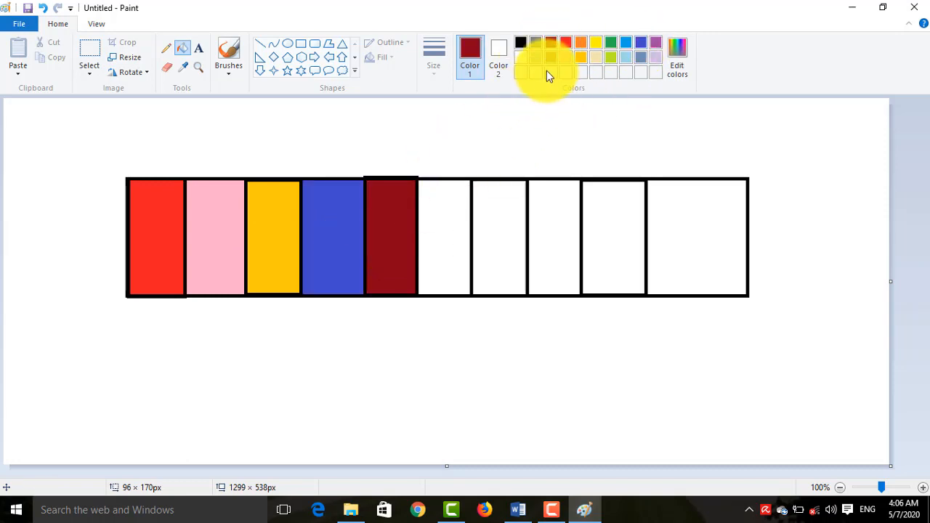
click(537, 58)
click(446, 193)
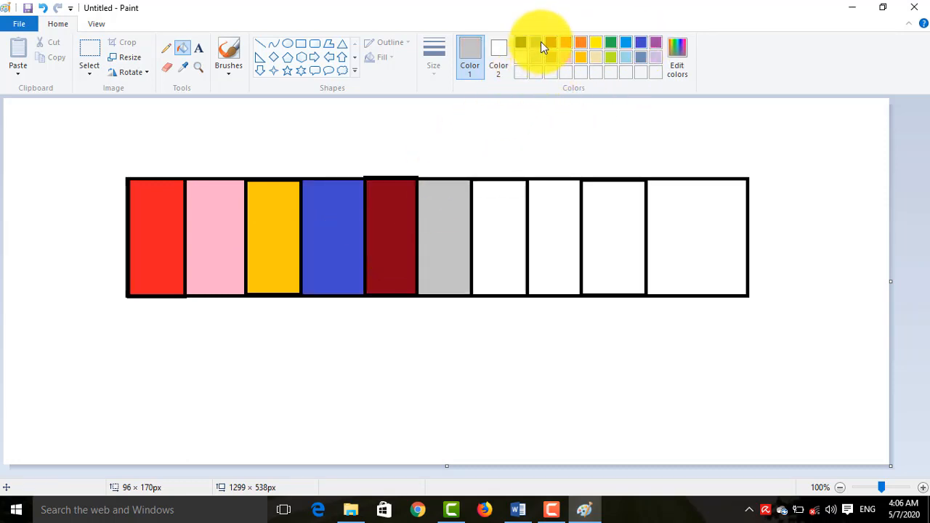
Fill the seventh, eighth and ninth cells with dark gray, red and bright blue, undoing any accidental outline fill
click(537, 43)
click(471, 219)
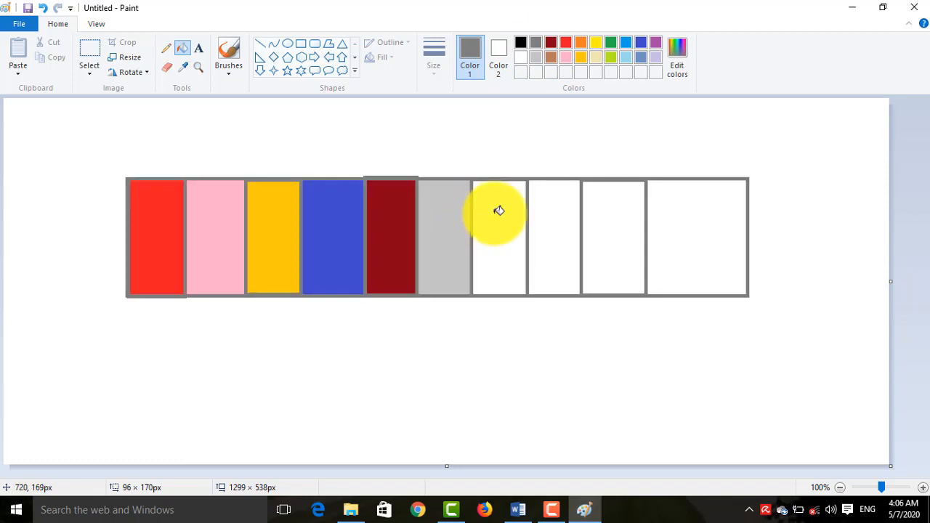
key(ctrl+z)
click(499, 211)
click(570, 44)
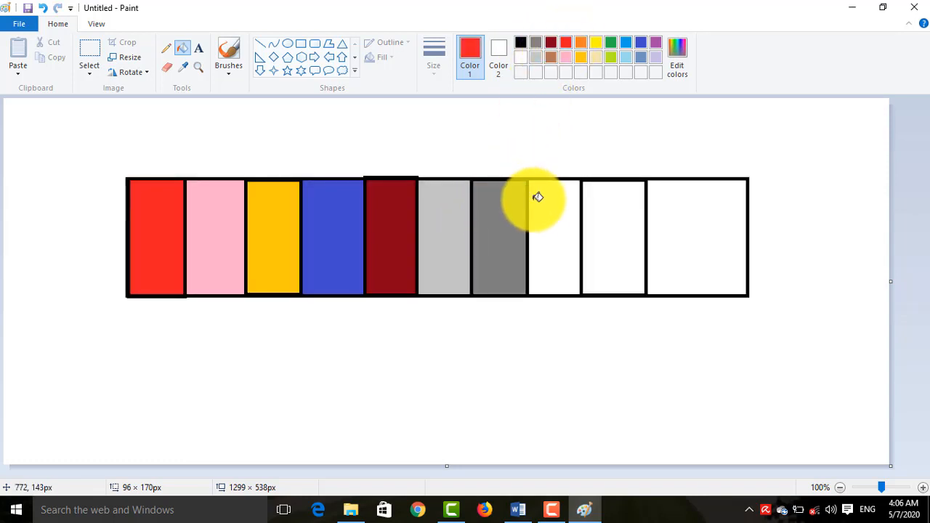
click(534, 192)
click(625, 42)
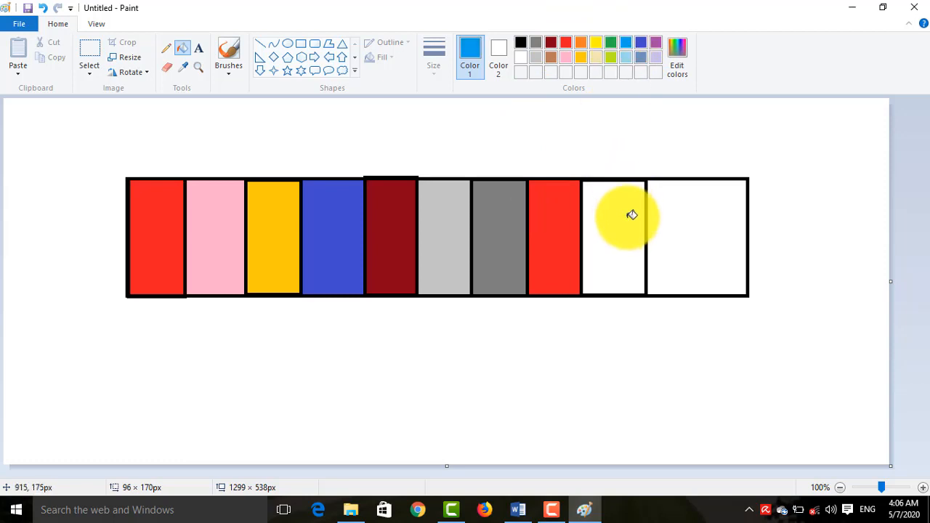
click(629, 211)
Try purple, red, gold and pale yellow fills in the wide last cell
click(655, 42)
click(685, 233)
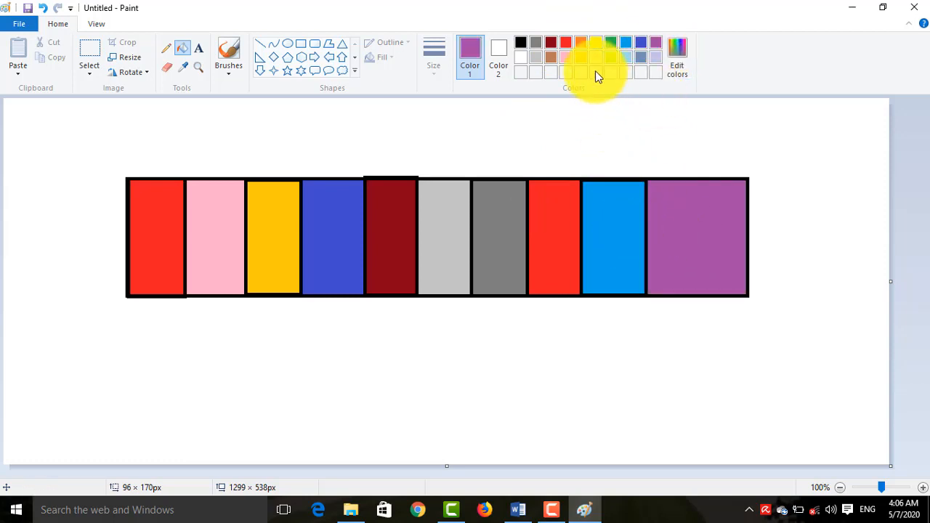
click(569, 42)
click(685, 218)
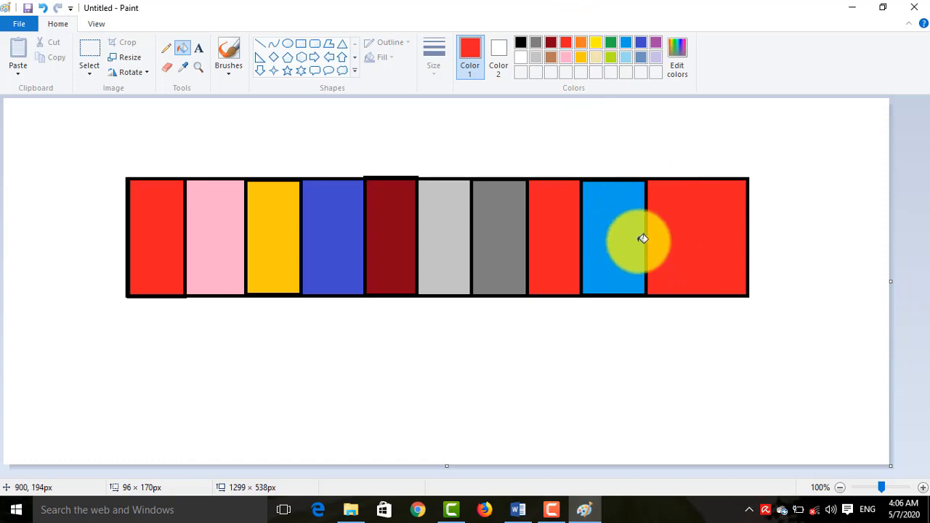
click(566, 58)
click(685, 247)
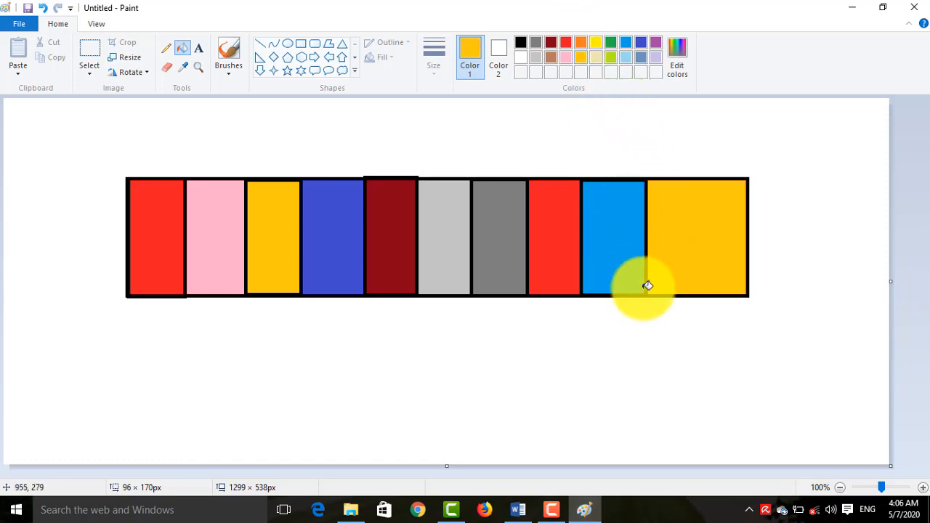
click(593, 58)
click(690, 208)
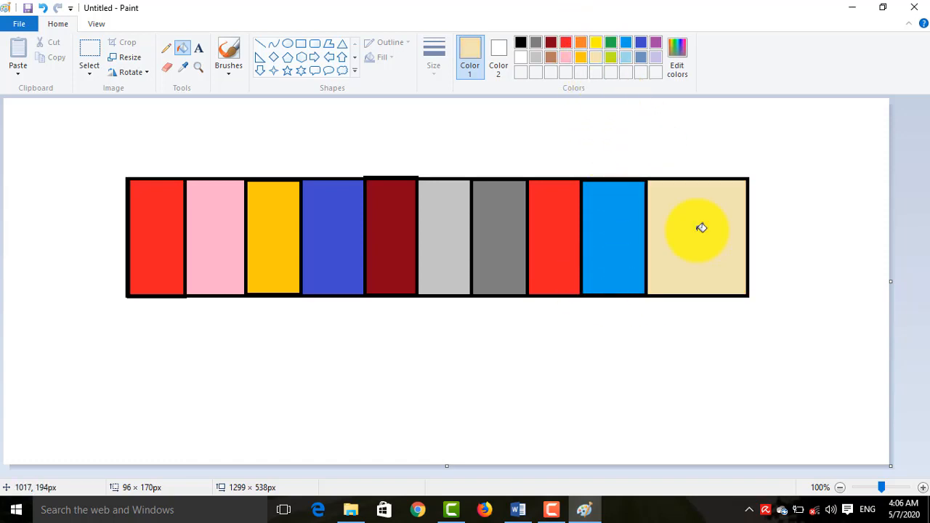
Fill the wide last cell with dark gray
click(536, 43)
click(677, 186)
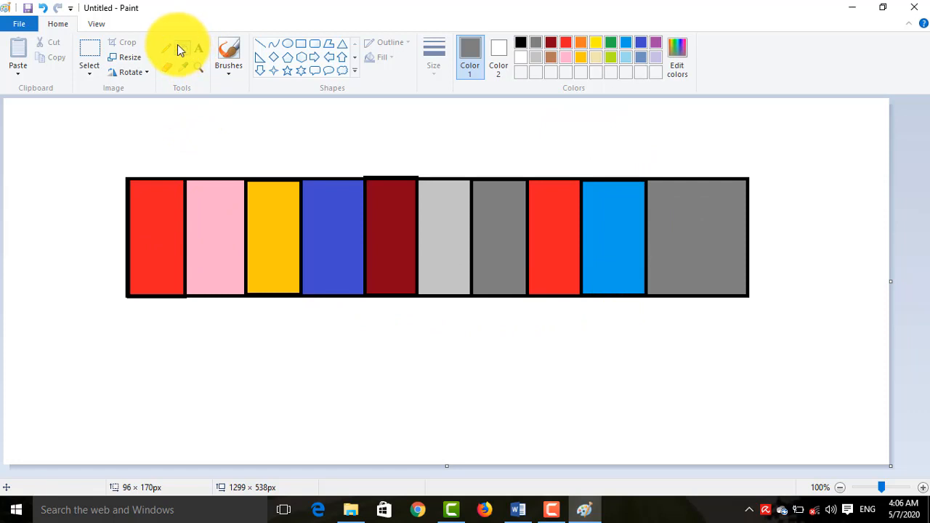
Delete the dark red, gold and narrow dark gray cells from the strip using rectangular selections
click(90, 52)
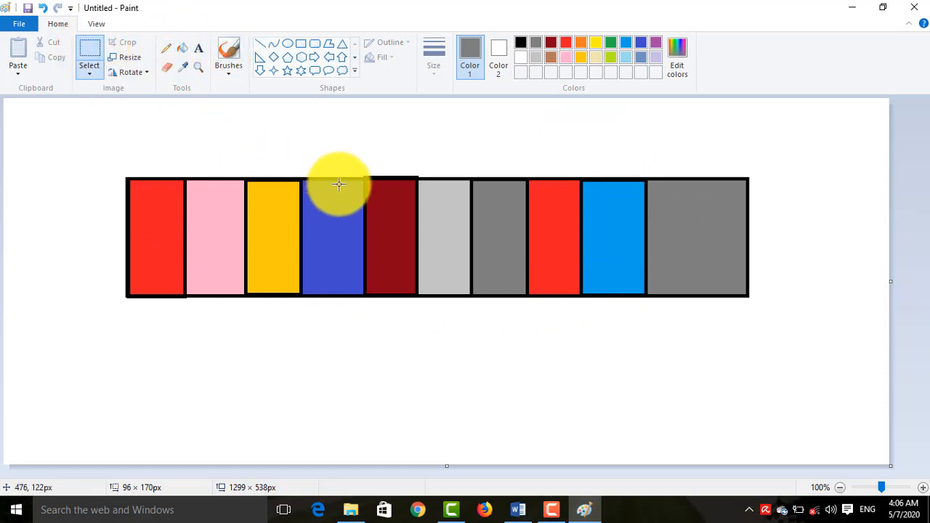
drag(366, 175, 417, 299)
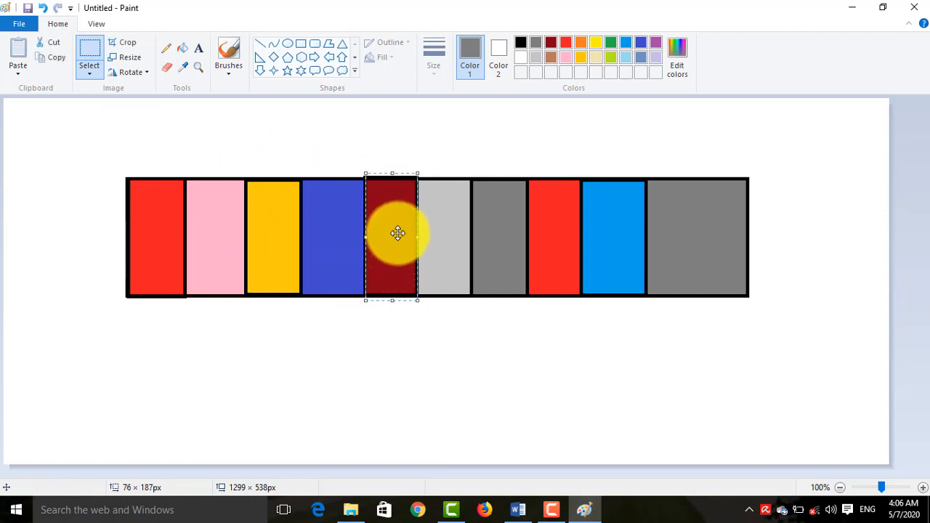
key(Delete)
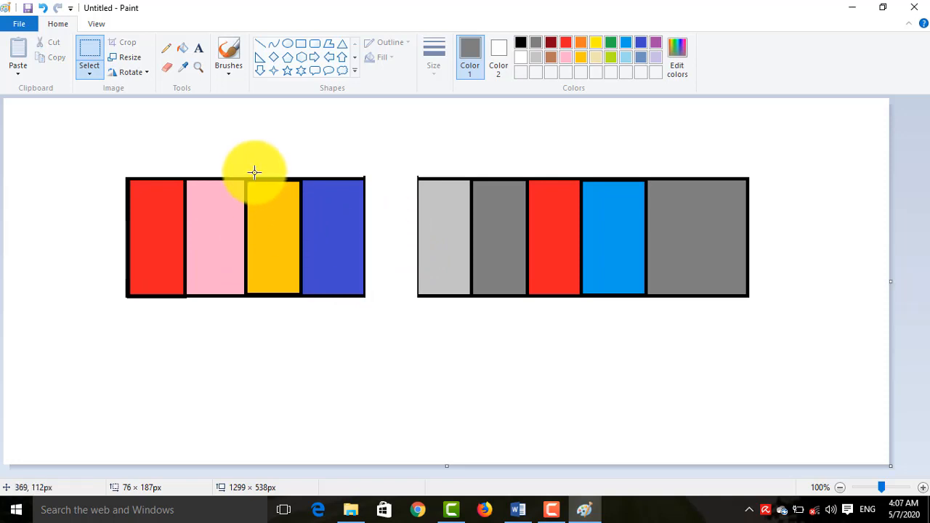
drag(247, 171, 303, 303)
key(Delete)
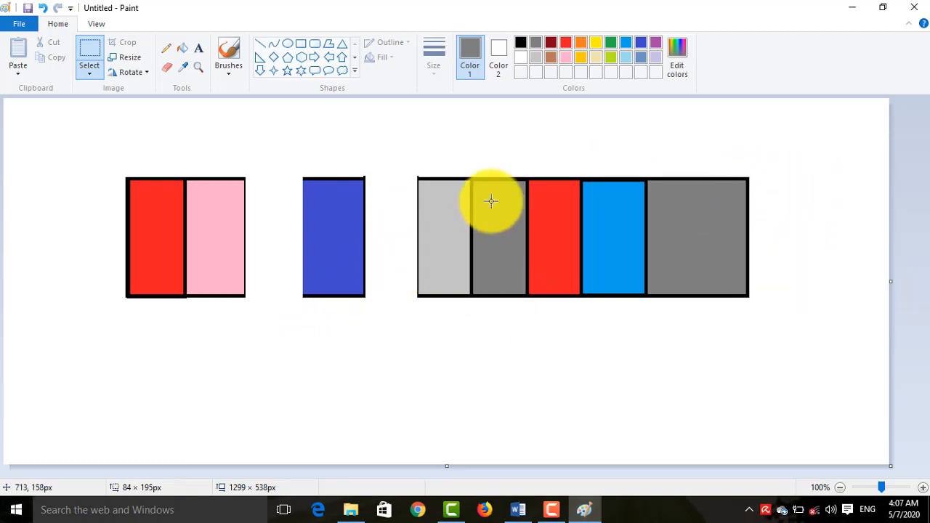
drag(526, 169, 470, 315)
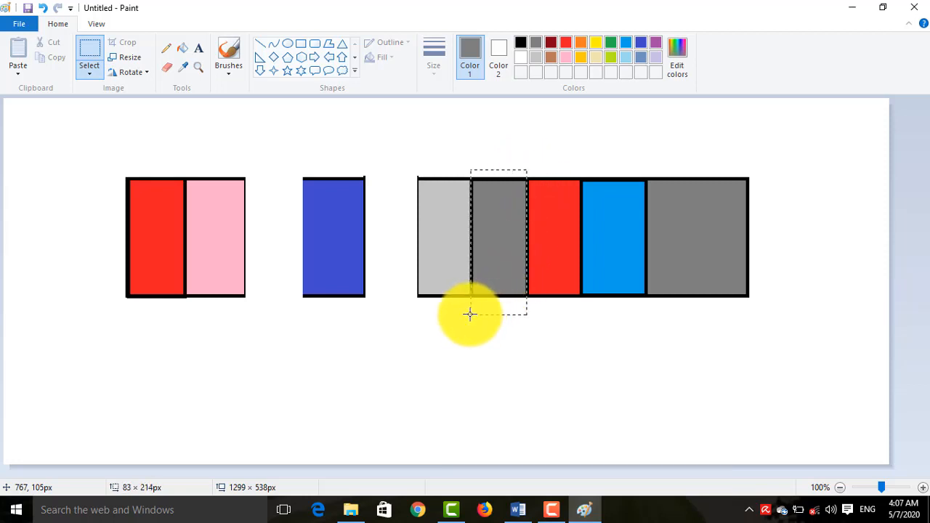
key(Delete)
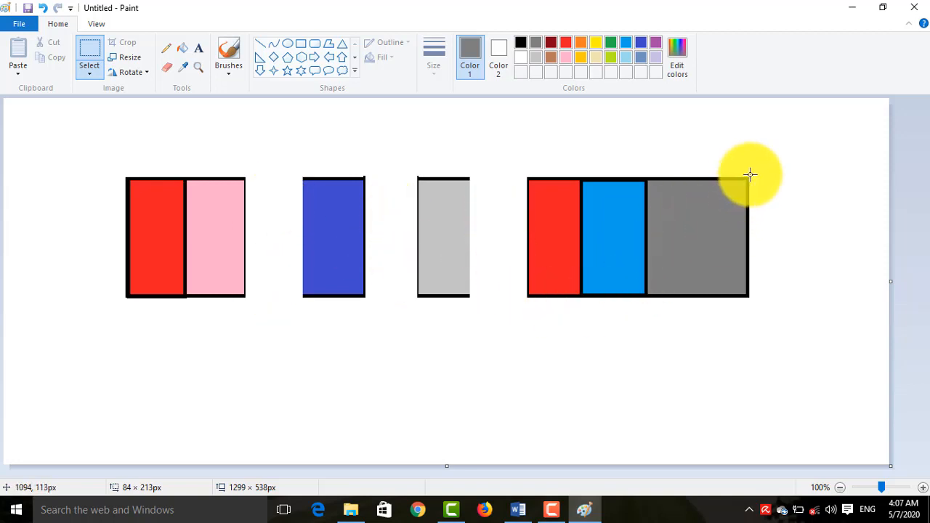
Draw an unfilled gray-outlined rectangle about 66 × 179 px against the right end of the strip
click(302, 46)
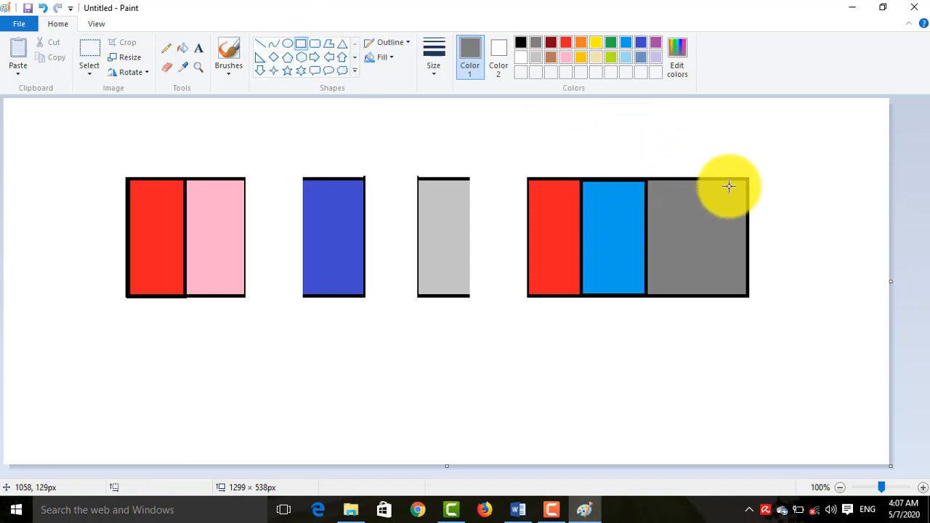
drag(748, 177, 793, 298)
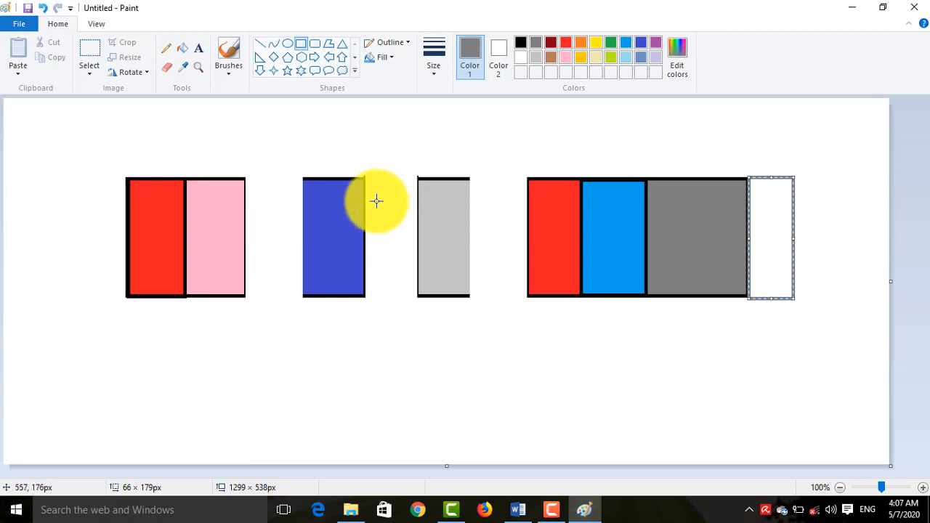
Move the indigo cell, the light gray cell and the remaining right-hand block leftward to close the gaps in the strip
click(85, 63)
drag(299, 179, 300, 288)
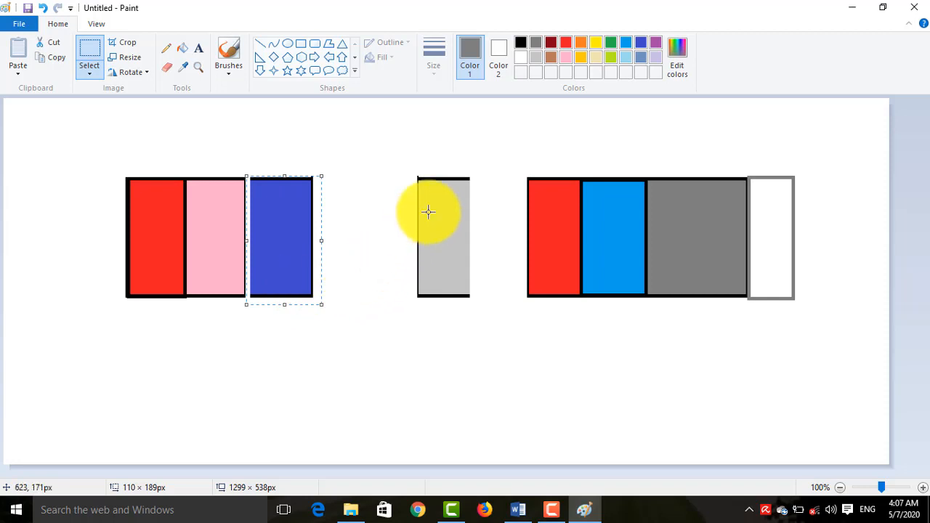
drag(416, 176, 359, 286)
drag(520, 179, 626, 283)
click(697, 241)
Draw an unfilled black-outlined rectangle about 236 × 184 px against the end of the gray-outlined cell
click(304, 43)
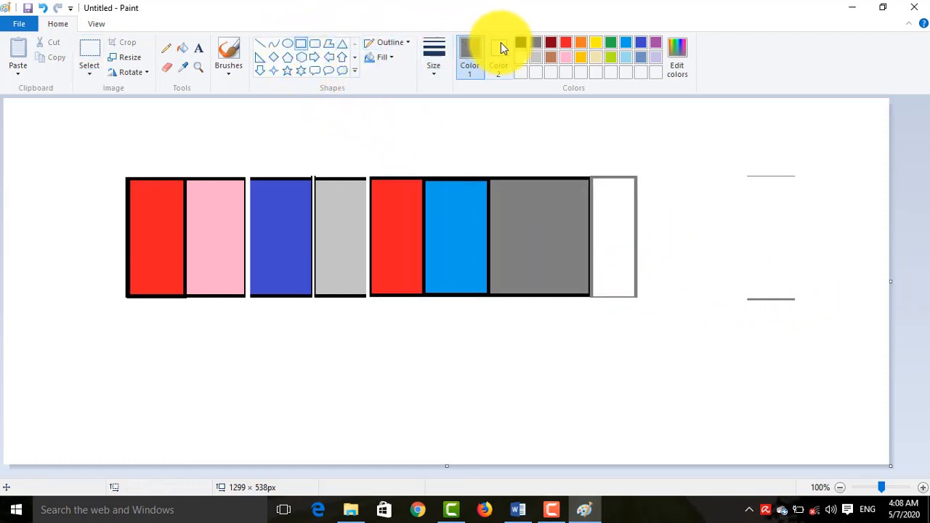
click(520, 44)
drag(636, 178, 796, 300)
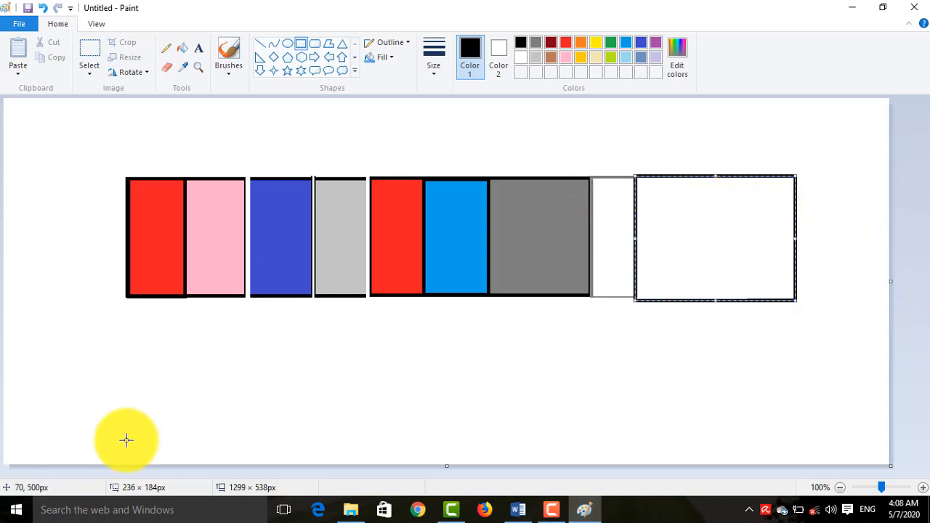
Find and open Control Panel, maximize its window and display all items as large icons
click(14, 508)
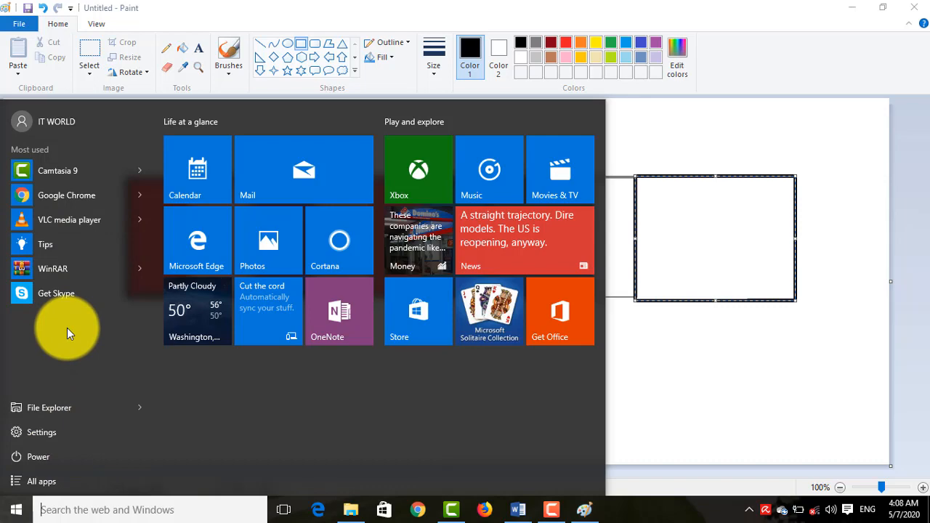
text(contr)
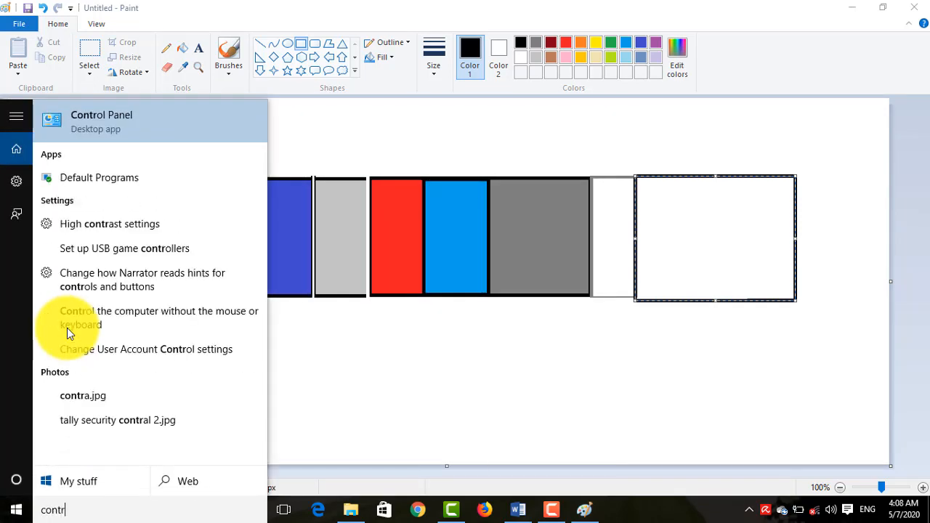
click(131, 116)
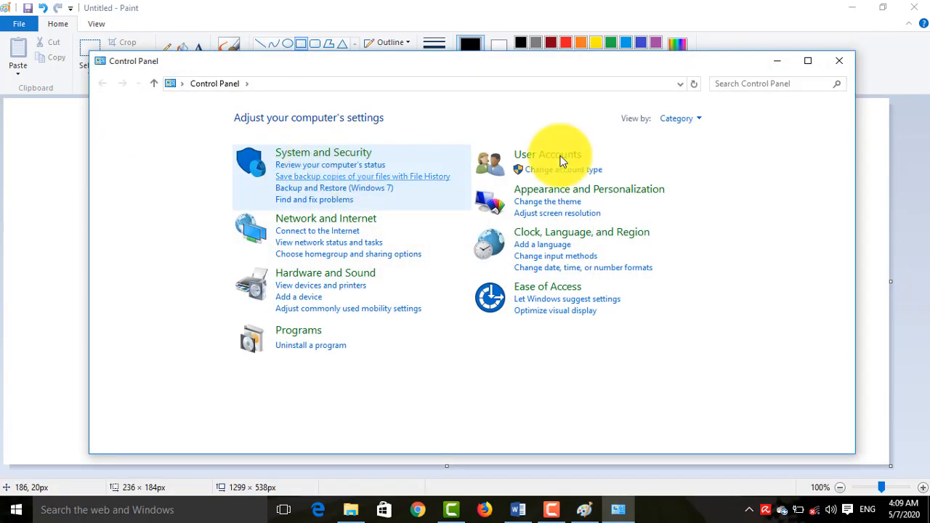
double_click(706, 61)
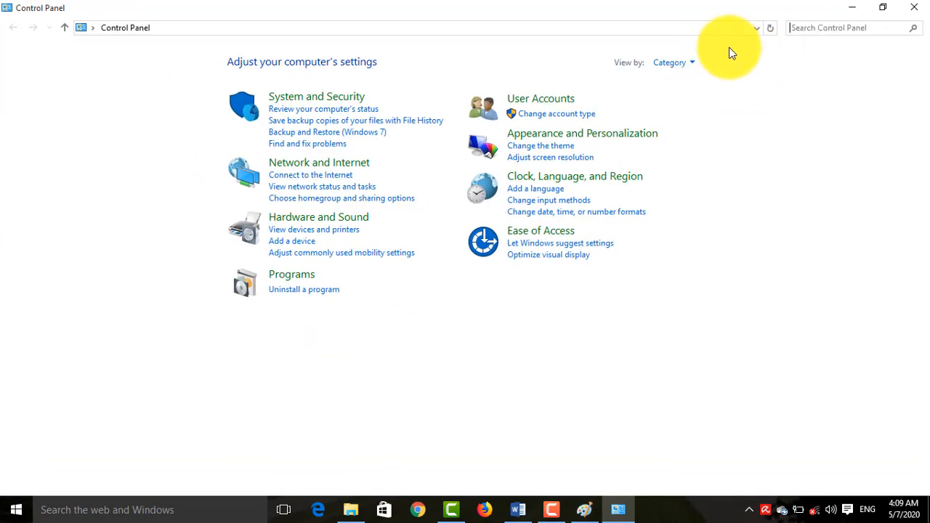
click(685, 65)
click(694, 98)
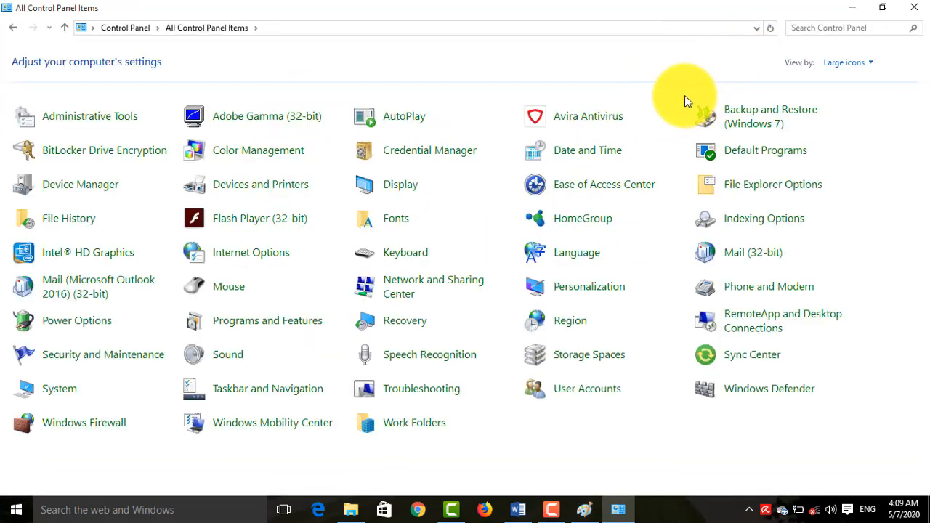
Open Administrative Tools in a maximized window and launch Defragment and Optimize Drives
click(101, 127)
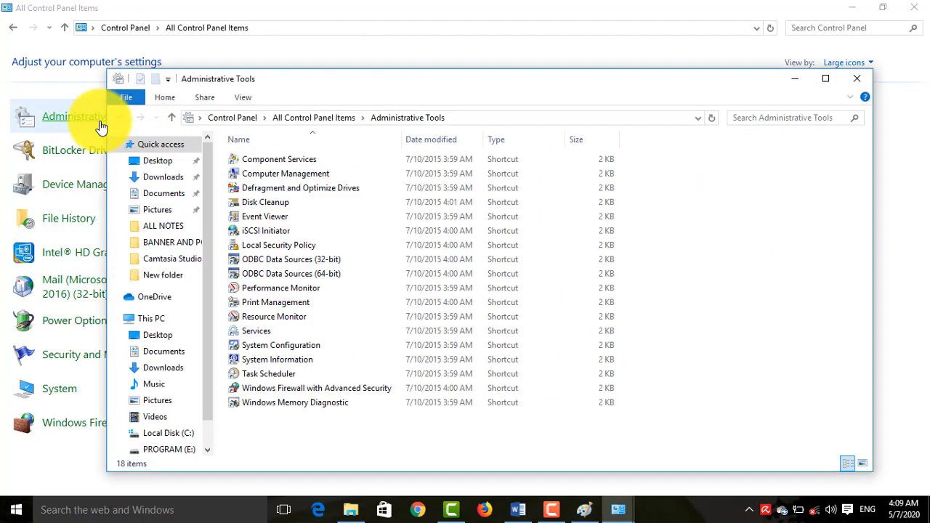
double_click(421, 82)
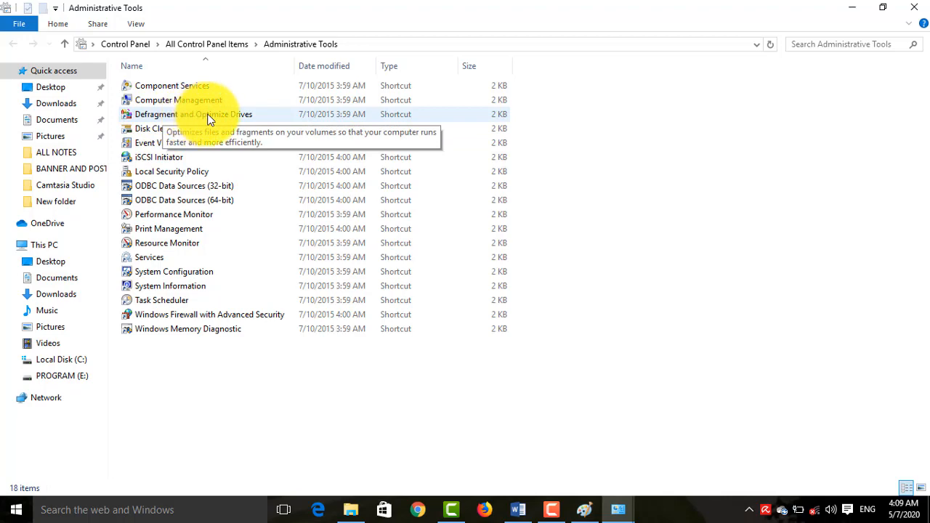
double_click(208, 114)
right_click(209, 114)
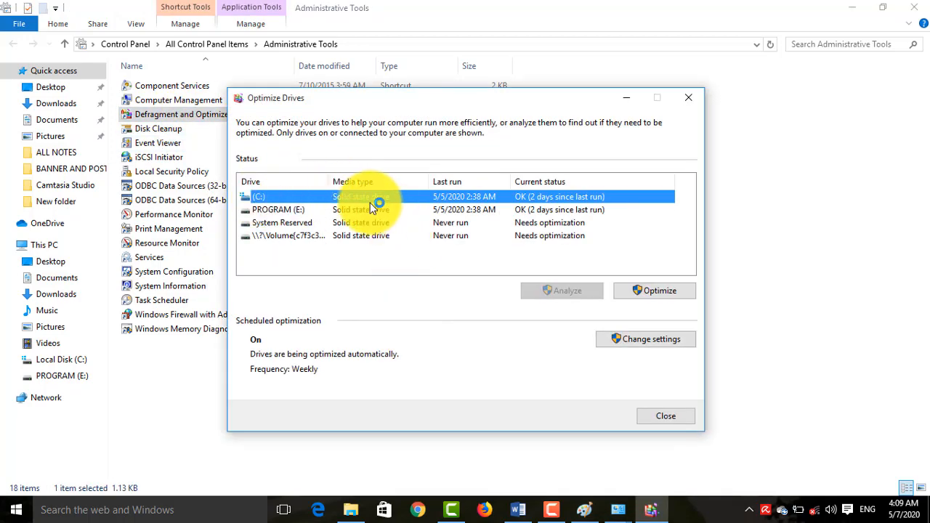
Optimize the C: drive in the Optimize Drives dialog
click(630, 290)
click(454, 207)
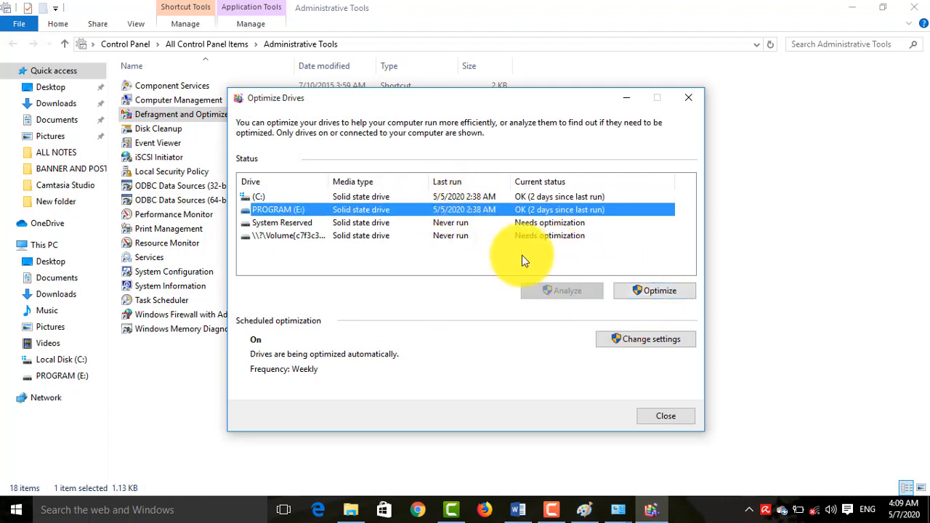
click(477, 196)
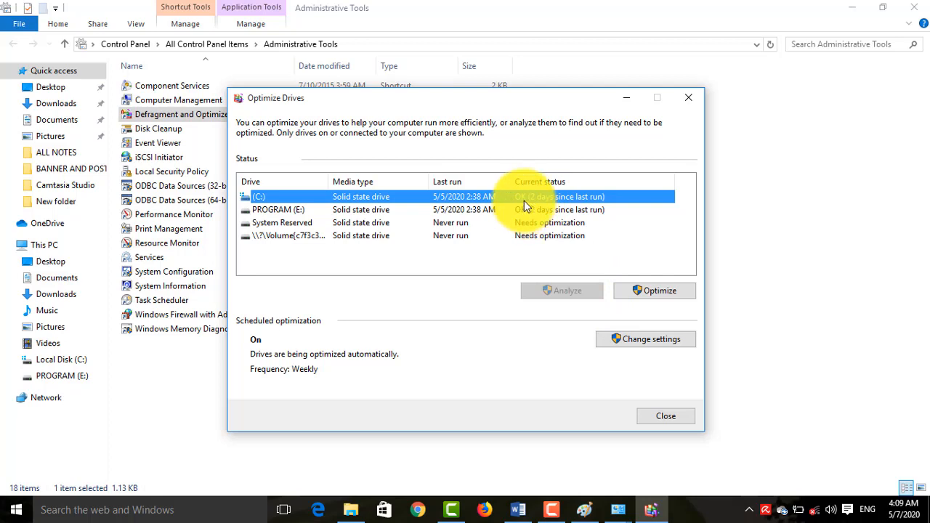
click(526, 222)
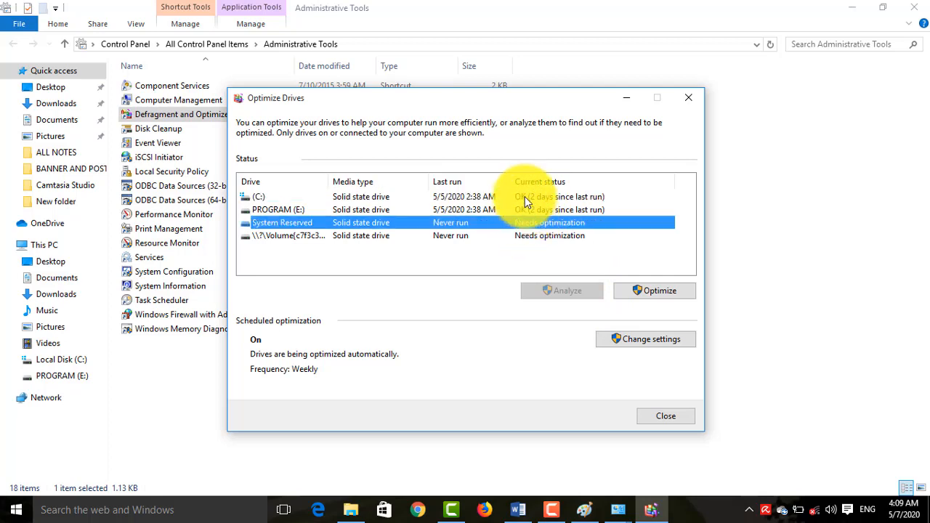
click(525, 197)
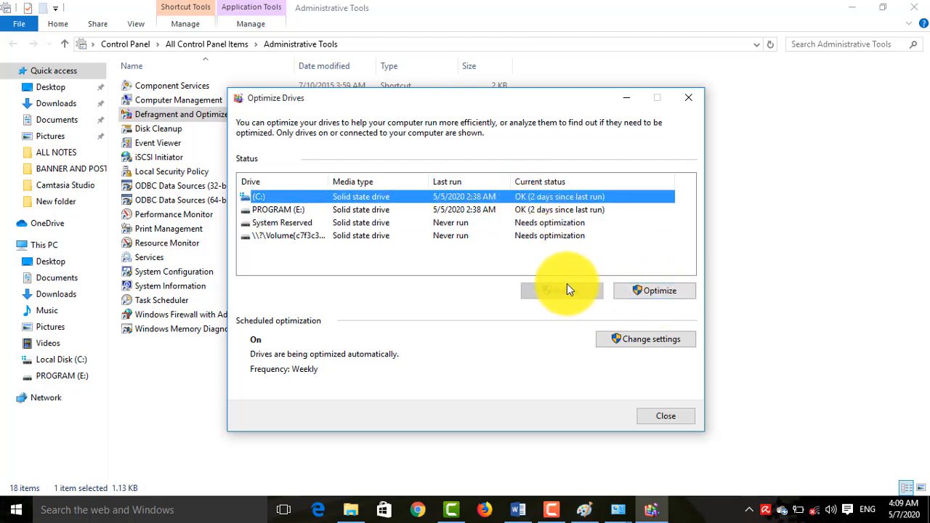
click(623, 294)
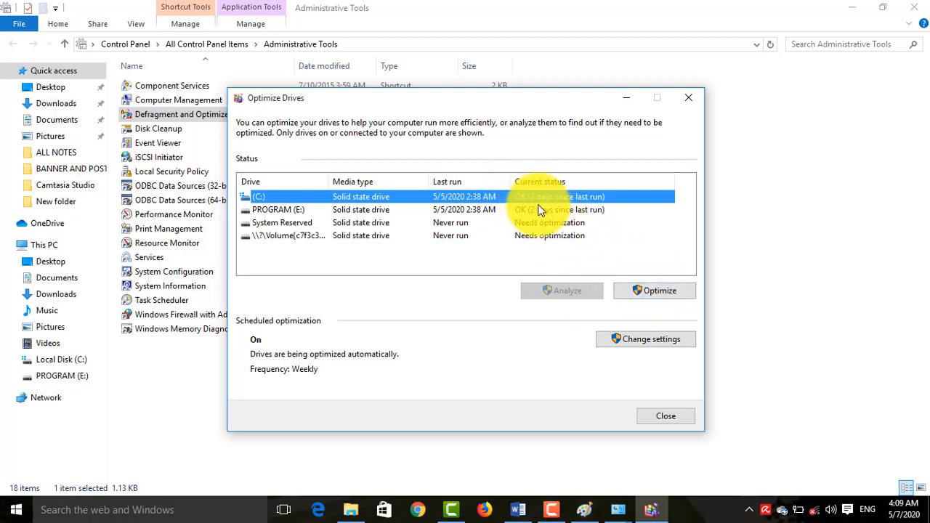
click(642, 294)
click(657, 290)
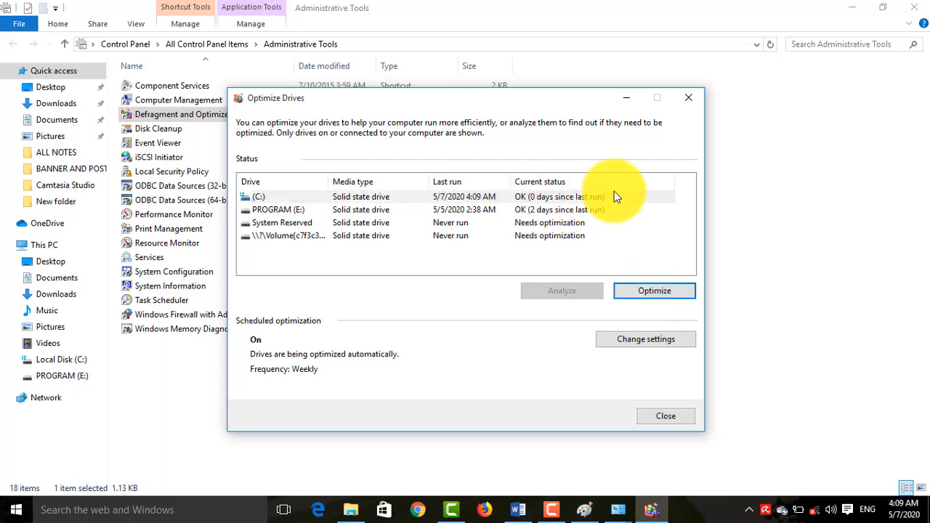
Optimize the PROGRAM (E:) drive and drive C: once more, and close Optimize Drives and Administrative Tools
click(532, 210)
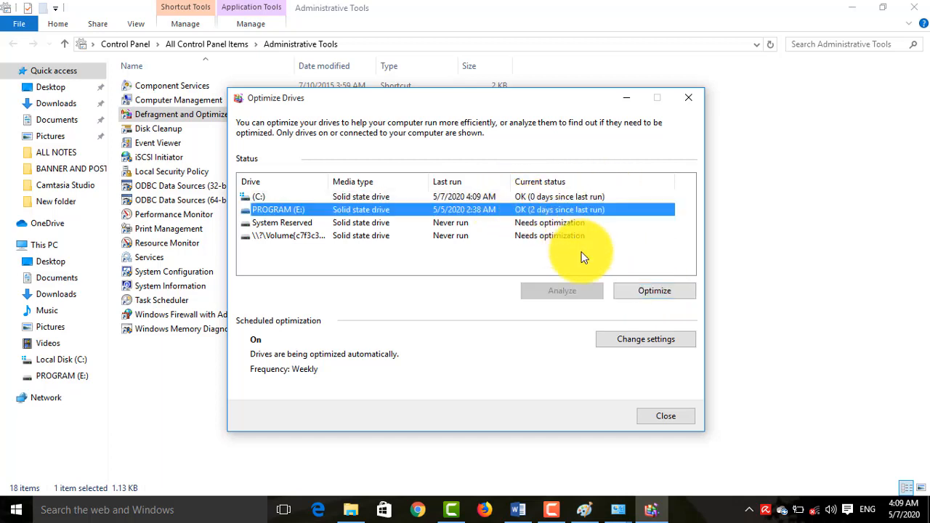
click(635, 293)
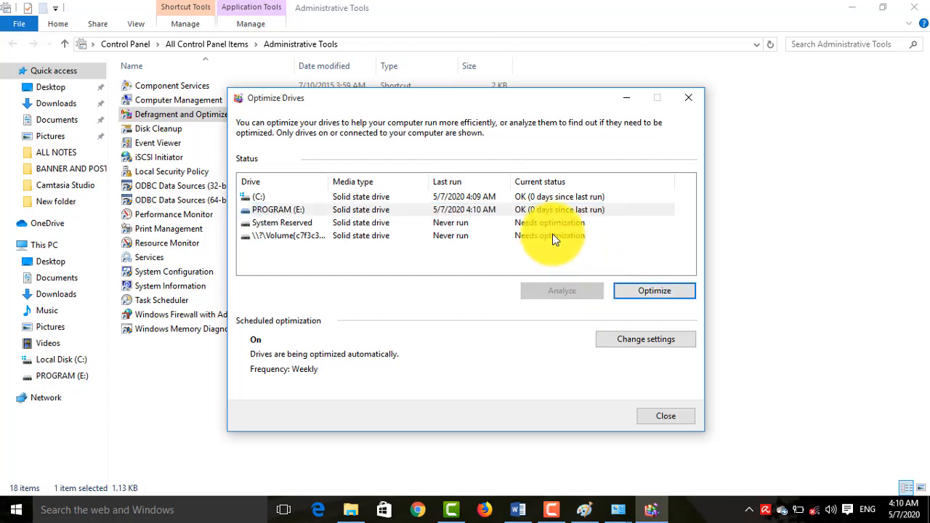
click(534, 194)
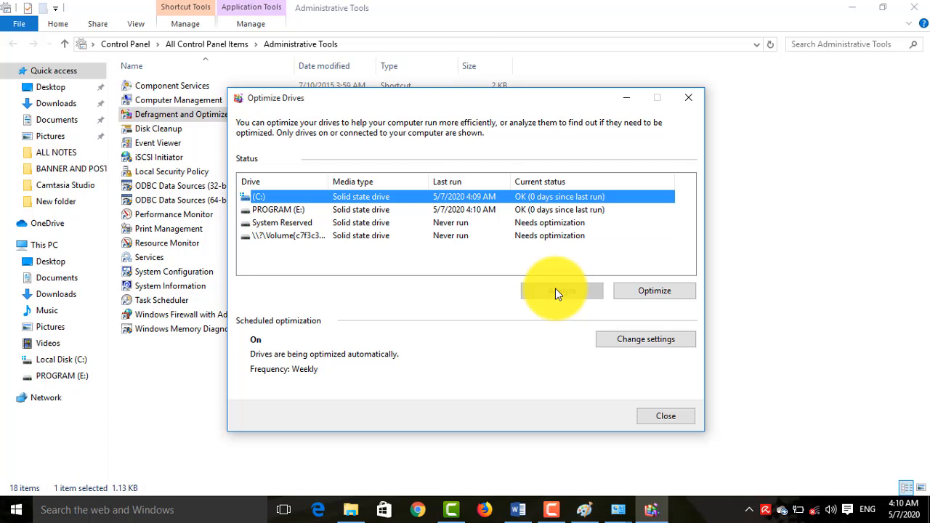
click(654, 292)
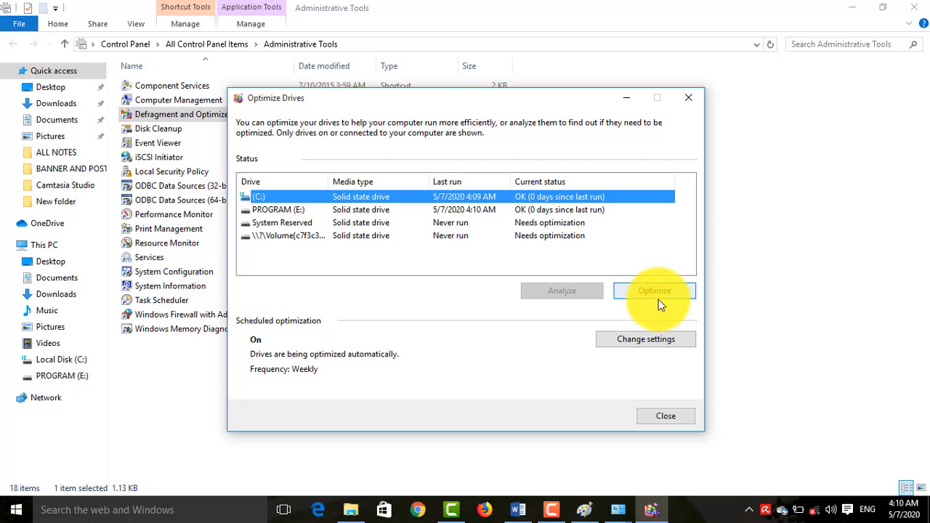
click(670, 295)
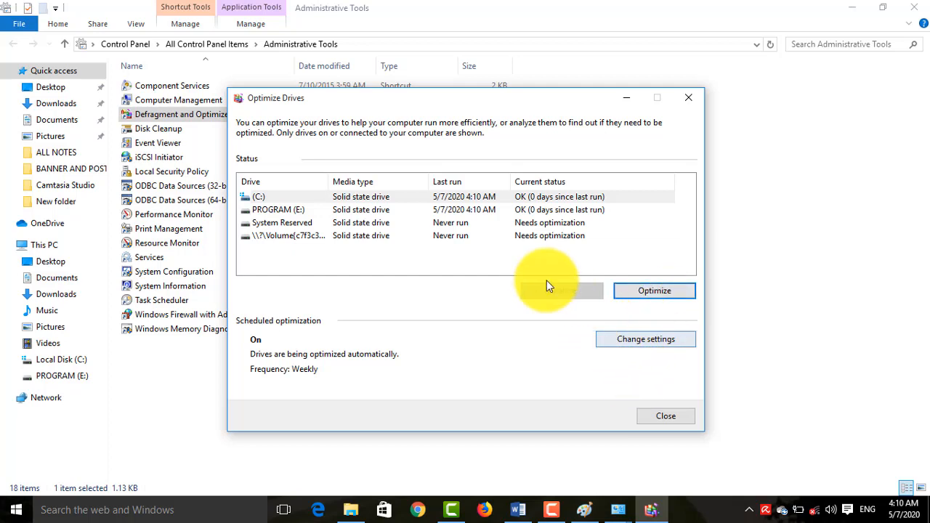
click(664, 419)
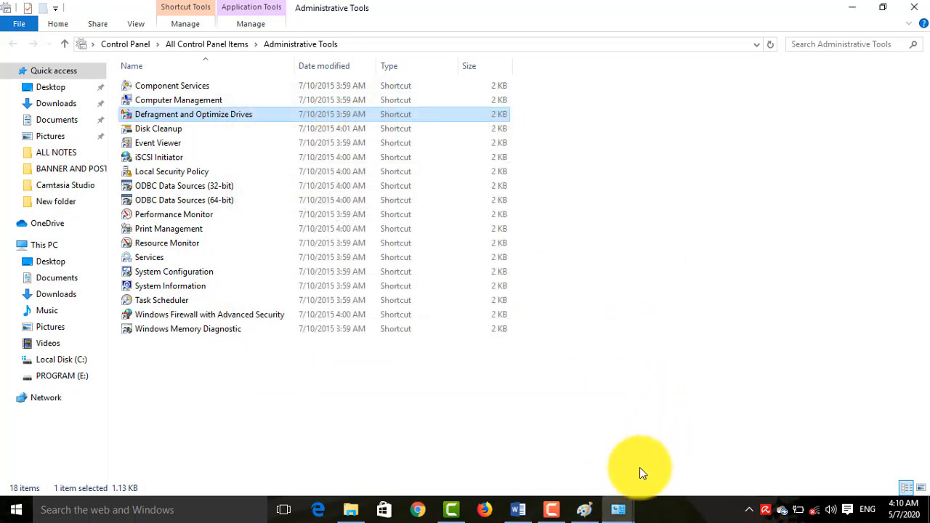
click(913, 7)
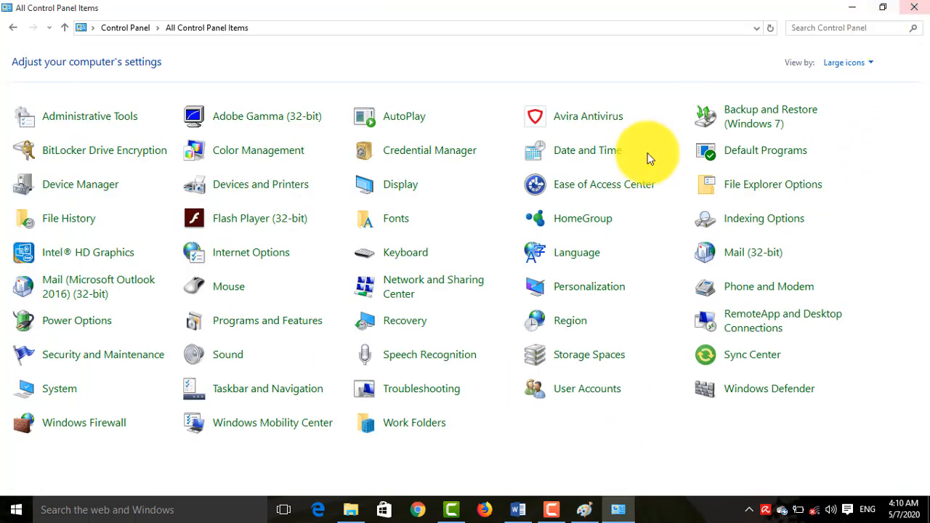
Switch to the Windows 8.1-ITWORLD document in Word and go to the "Disk clean up" section on page 46
click(520, 511)
scroll(276, 327, down, 5)
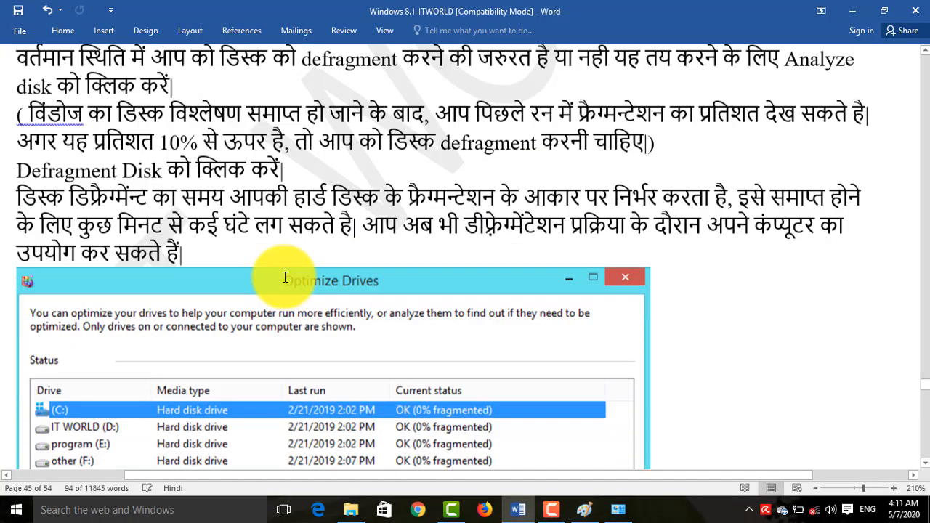
scroll(284, 277, down, 8)
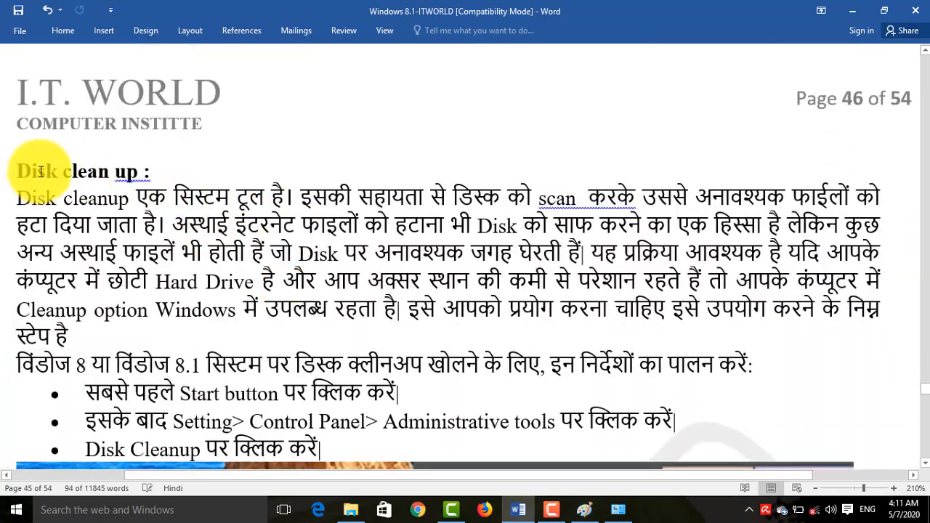
scroll(24, 171, down, 2)
scroll(21, 146, up, 1)
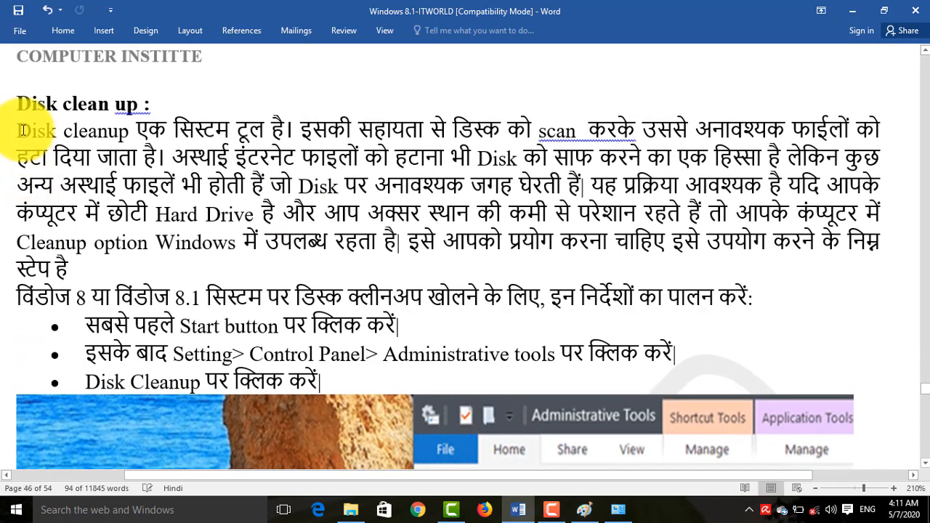
Read the opening paragraph under "Disk clean up :", progressively selecting its text from "Disk cleanup" through "अन्य अस्थाई फाइलें भी होती" in the third line
click(22, 132)
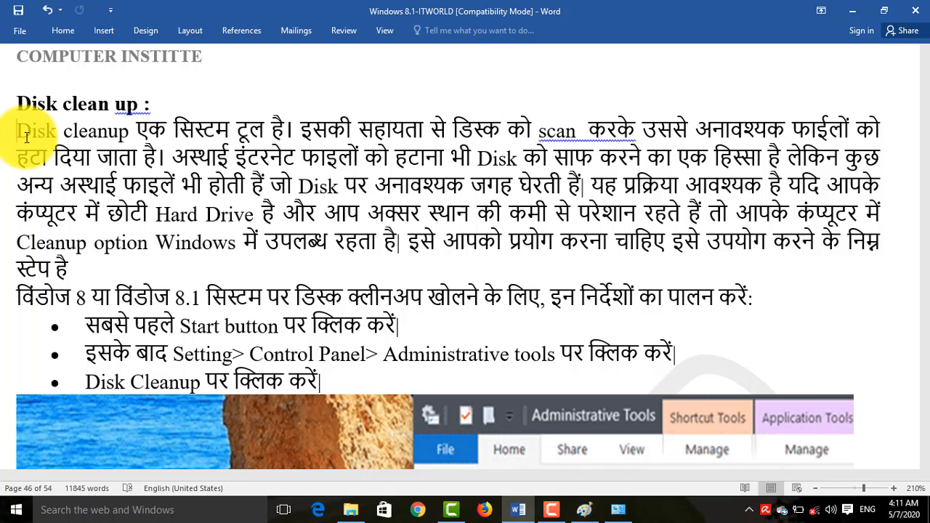
key(shift+Right)
key(shift+Right)
key(shift+Right)
key(shift+Right)
key(shift+Right)
key(shift+Right)
key(shift+Right)
key(shift+Right)
key(shift+Right)
key(shift+Right)
key(shift+Right)
key(shift+Right)
key(shift+Right)
key(shift+Right)
key(shift+Right)
key(shift+Right)
key(shift+Right)
key(shift+Right)
key(shift+Right)
key(shift+Right)
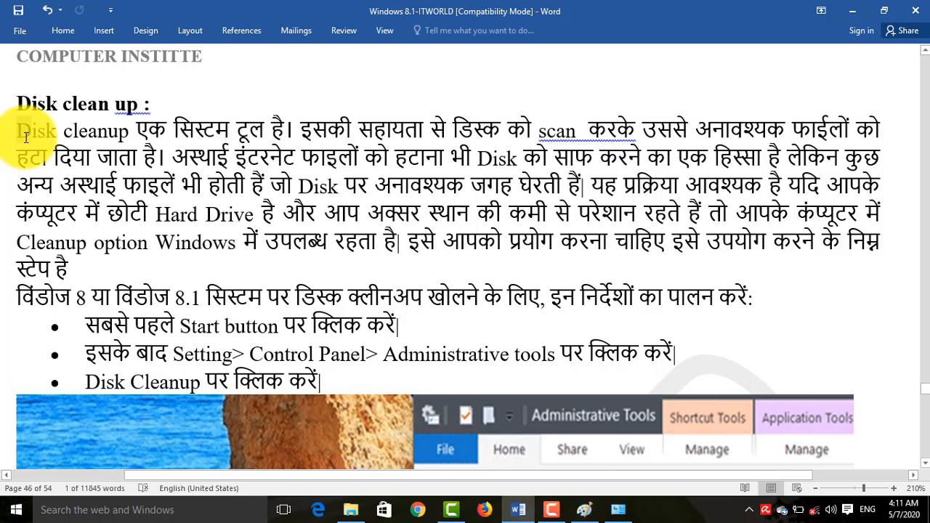
key(shift+Right)
key(shift+Right)
key(shift+Right)
key(shift+Right)
key(shift+Right)
key(shift+Right)
key(shift+Right)
key(shift+Right)
key(shift+Right)
key(shift+Right)
key(shift+Right)
key(shift+Right)
key(shift+Right)
key(shift+Right)
key(shift+Right)
key(shift+Right)
key(shift+Right)
key(shift+Right)
key(shift+Right)
key(shift+Right)
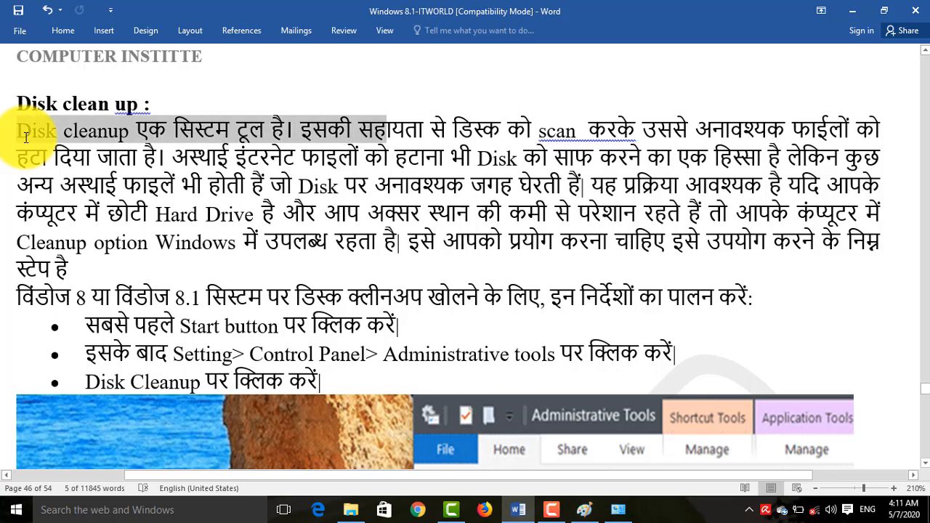
key(shift+Right)
key(shift+Right)
key(shift+Right)
key(shift+Right)
key(shift+Right)
key(shift+Right)
key(shift+Right)
key(shift+Right)
key(shift+Right)
key(shift+Right)
key(shift+Right)
key(shift+Right)
key(shift+Right)
key(shift+Right)
key(shift+Right)
key(shift+Right)
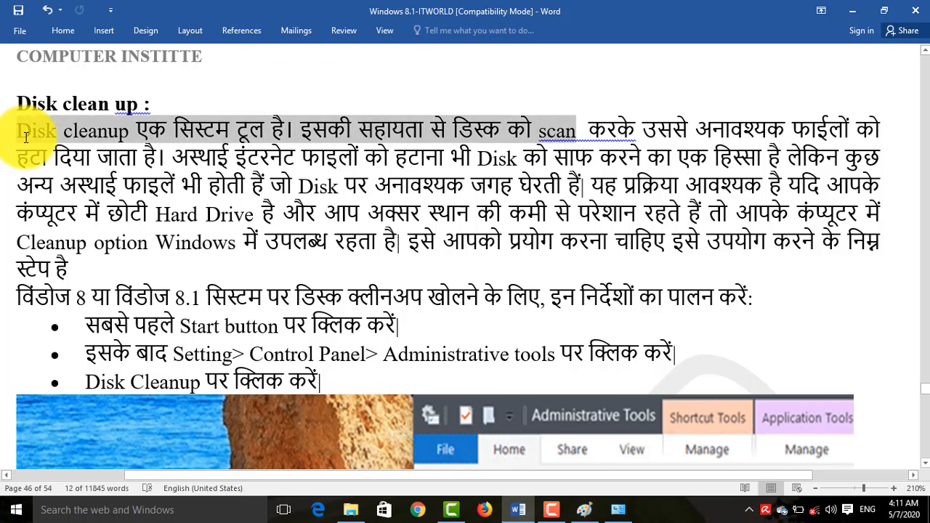
key(shift+Right)
key(shift+Right)
key(shift+Right)
key(shift+Right)
key(shift+Right)
key(shift+Right)
key(shift+Right)
key(shift+Right)
key(shift+Right)
key(shift+Right)
key(shift+Right)
key(shift+Right)
key(shift+Right)
key(shift+Right)
key(shift+Right)
key(shift+Right)
key(shift+Right)
key(shift+Right)
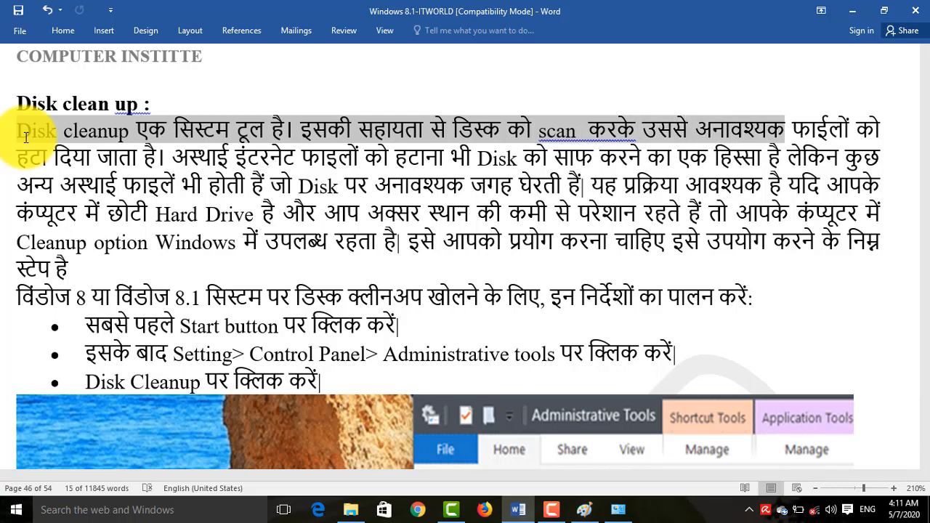
key(shift+Right)
key(shift+Right)
key(shift+Right)
key(shift+Right)
key(shift+Right)
key(shift+Right)
key(shift+Right)
key(shift+Right)
key(shift+Right)
key(shift+Right)
key(shift+Right)
key(shift+Right)
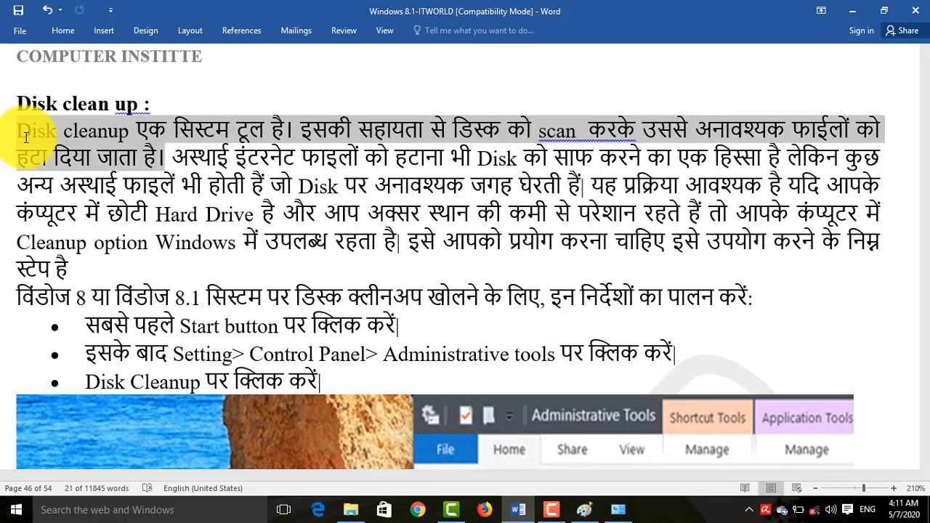
key(shift+Right)
key(shift+Right)
key(shift+Right)
key(shift+Right)
key(shift+Right)
key(shift+Right)
key(shift+Right)
key(shift+Right)
key(shift+Right)
key(shift+Right)
key(shift+Right)
key(shift+Right)
key(shift+Right)
key(shift+Right)
key(shift+Right)
key(shift+Right)
key(shift+Right)
key(shift+Right)
key(shift+Right)
key(shift+Right)
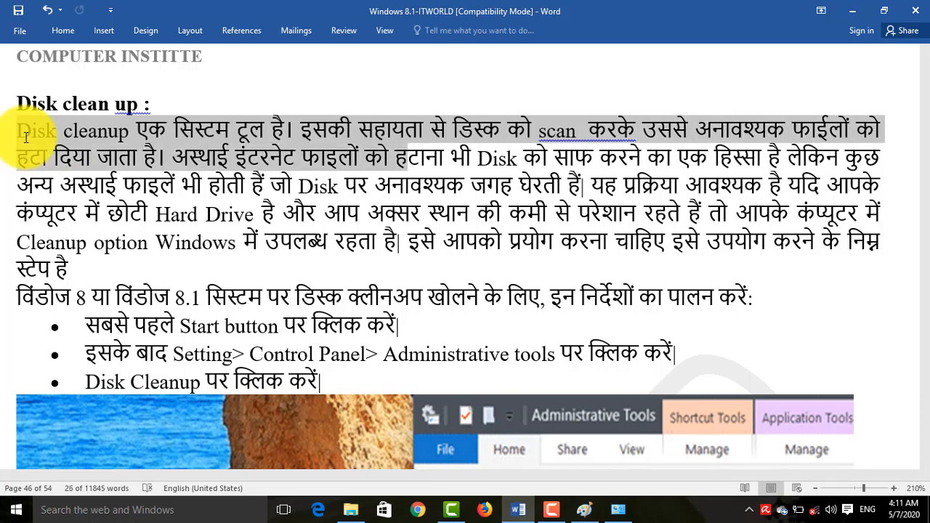
key(shift+Right)
key(shift+Right)
key(shift+Right)
key(shift+Right)
key(shift+Right)
key(shift+Right)
key(shift+Right)
key(shift+Right)
key(shift+Right)
key(shift+Right)
key(shift+Right)
key(shift+Right)
key(shift+Right)
key(shift+Right)
key(shift+Right)
key(shift+Right)
key(shift+Right)
key(shift+Right)
key(shift+Right)
key(shift+Right)
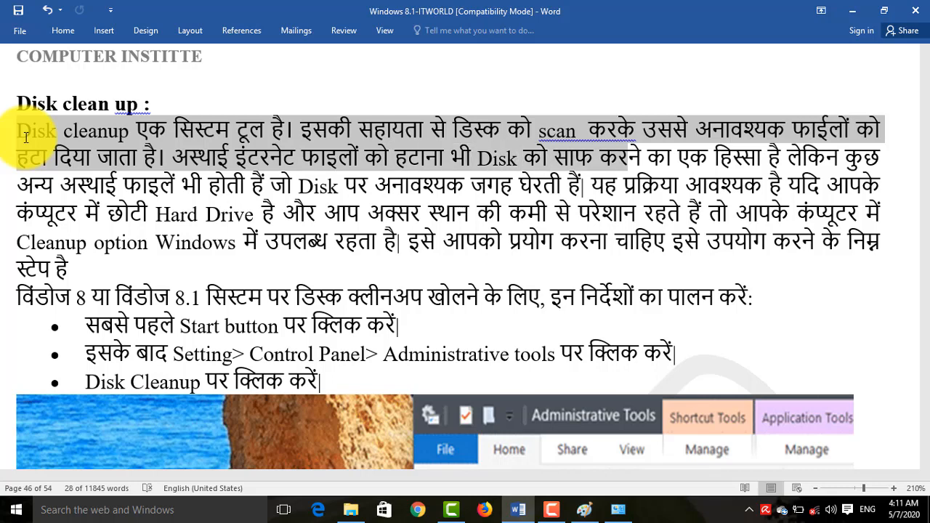
key(shift+Right)
key(shift+Right)
key(shift+Right)
key(shift+Right)
key(shift+Right)
key(shift+Right)
key(shift+Right)
key(shift+Right)
key(shift+Right)
key(shift+Right)
key(shift+Right)
key(shift+Right)
key(shift+Right)
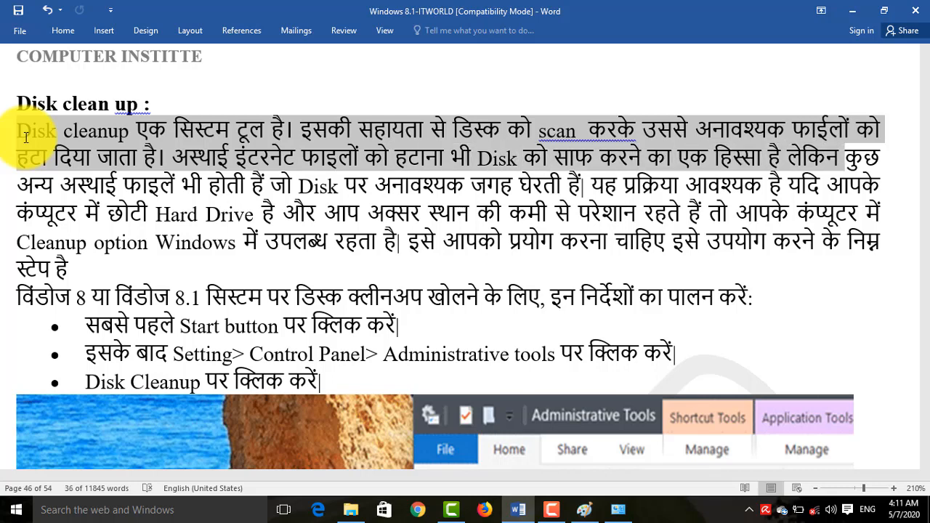
key(shift+Right)
key(shift+Right)
key(shift+Right)
key(shift+Right)
key(shift+Right)
key(shift+Right)
key(shift+Right)
key(shift+Right)
key(shift+Right)
key(shift+Right)
key(shift+Right)
key(shift+Right)
key(shift+Right)
key(shift+Right)
key(shift+Right)
key(shift+Right)
key(shift+Right)
key(shift+Right)
key(shift+Right)
key(shift+Right)
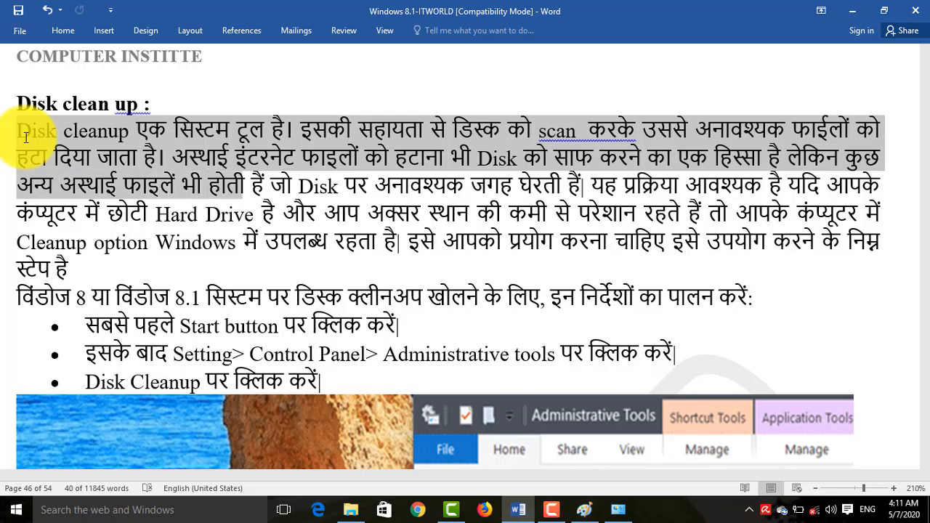
Read the rest of the opening "Disk clean up" paragraph, extending the text selection past "स्टेप है" to the word "विंडोज" starting the next line
key(shift+Right)
key(shift+Right)
key(shift+Right)
key(shift+Right)
key(shift+Right)
key(shift+Right)
key(shift+Right)
key(shift+Right)
key(shift+Right)
key(shift+Right)
key(shift+Right)
key(shift+Right)
key(shift+Right)
key(shift+Right)
key(shift+Right)
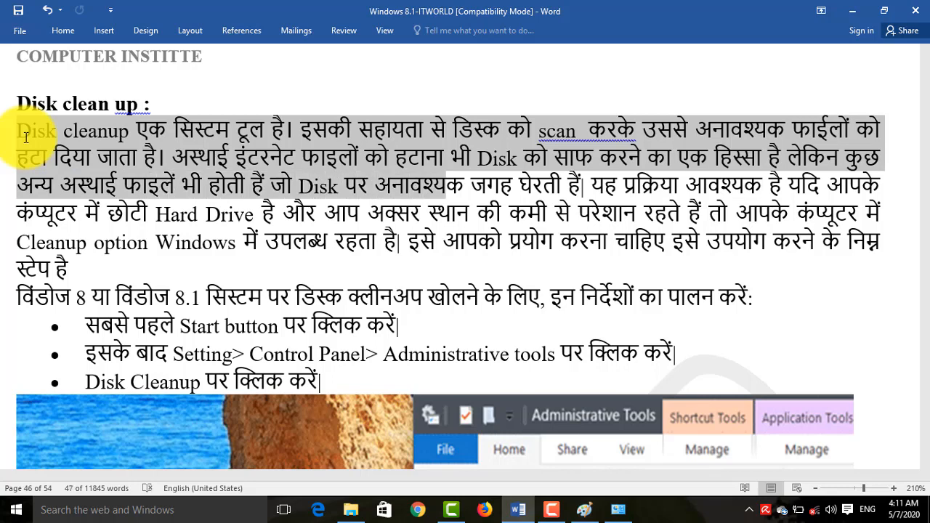
key(shift+Right)
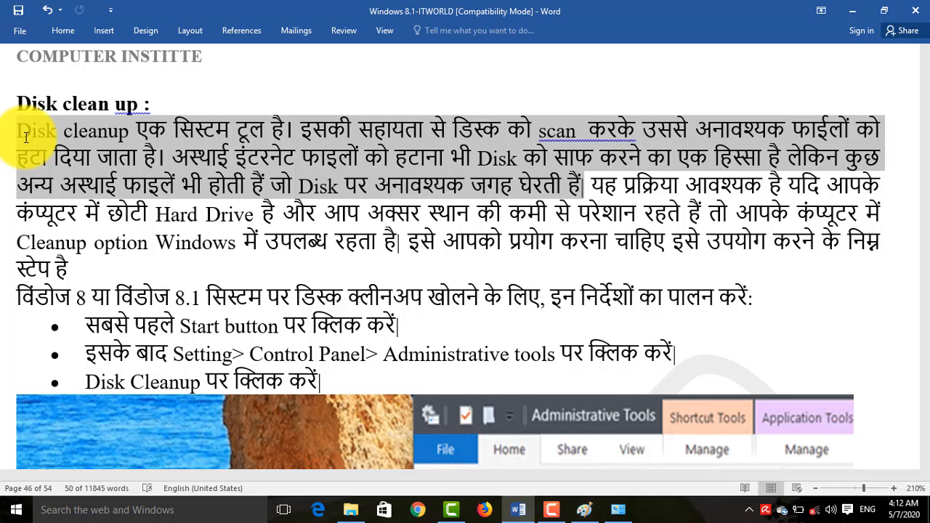
key(shift+Right)
key(shift+Right)
key(shift+Right)
key(shift+Right)
key(shift+Right)
key(shift+Right)
key(shift+Right)
key(shift+Right)
key(shift+Right)
key(shift+Right)
key(shift+Right)
key(shift+Right)
key(shift+Right)
key(shift+Right)
key(shift+Right)
key(shift+Right)
key(shift+Right)
key(shift+Right)
key(shift+Right)
key(shift+Right)
key(shift+Right)
key(shift+Right)
key(shift+Right)
key(shift+Right)
key(shift+Right)
key(shift+Right)
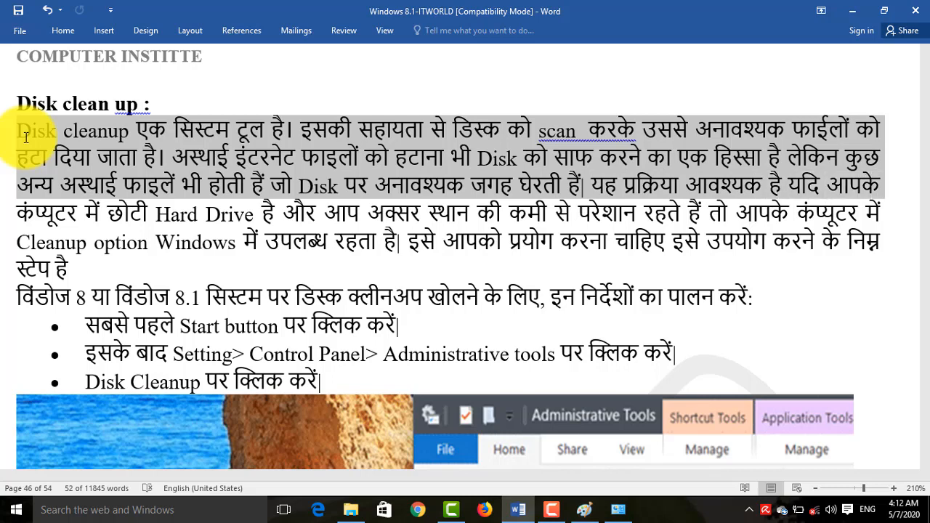
key(shift+Right)
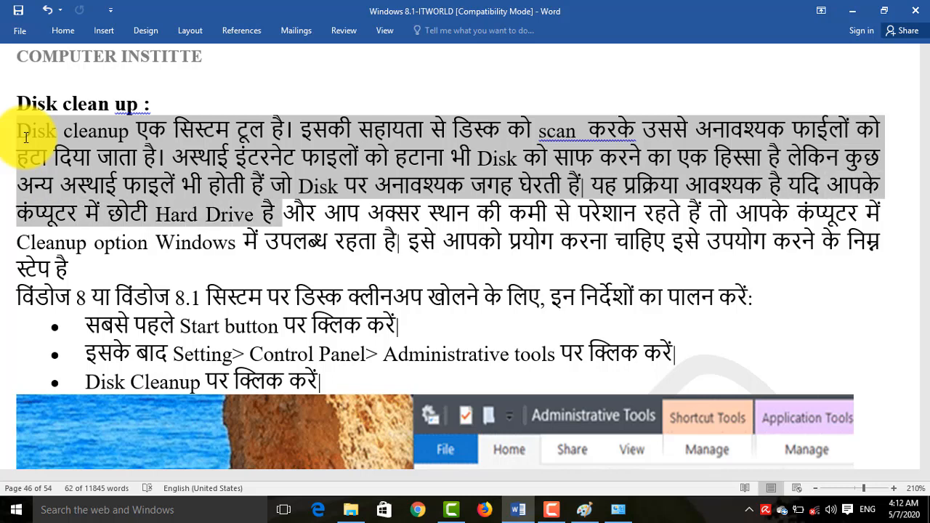
key(shift+Right)
key(shift+Right)
key(shift+Right)
key(shift+Right)
key(shift+Right)
key(shift+Right)
key(shift+Right)
key(shift+Right)
key(shift+Right)
key(shift+Right)
key(shift+Right)
key(shift+Right)
key(shift+Right)
key(shift+Right)
key(shift+Right)
key(shift+Right)
key(shift+Right)
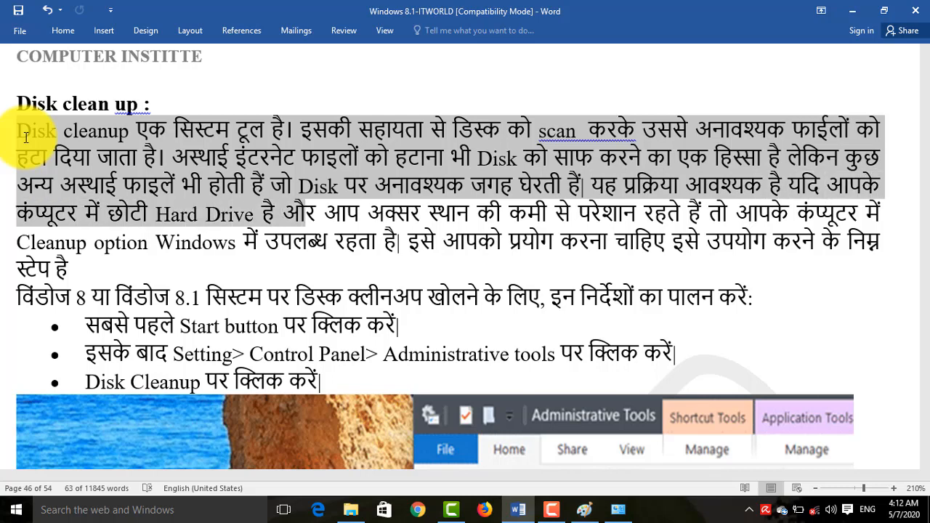
key(shift+Right)
key(shift+Right)
key(shift+Right)
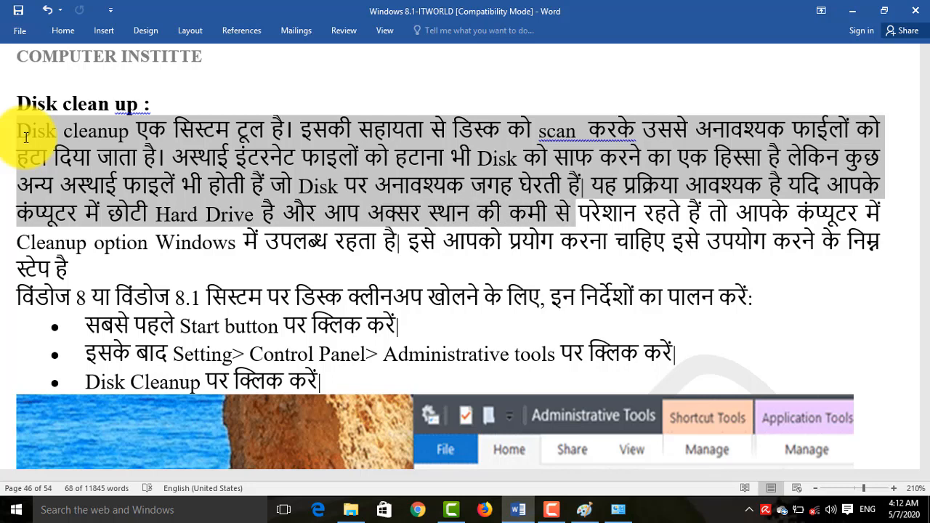
key(shift+Right)
key(shift+Right)
key(shift+Right)
key(shift+Right)
key(shift+Right)
key(shift+Right)
key(shift+Right)
key(shift+Right)
key(shift+Right)
key(shift+Right)
key(shift+Right)
key(shift+Right)
key(shift+Right)
key(shift+Right)
key(shift+Right)
key(shift+Right)
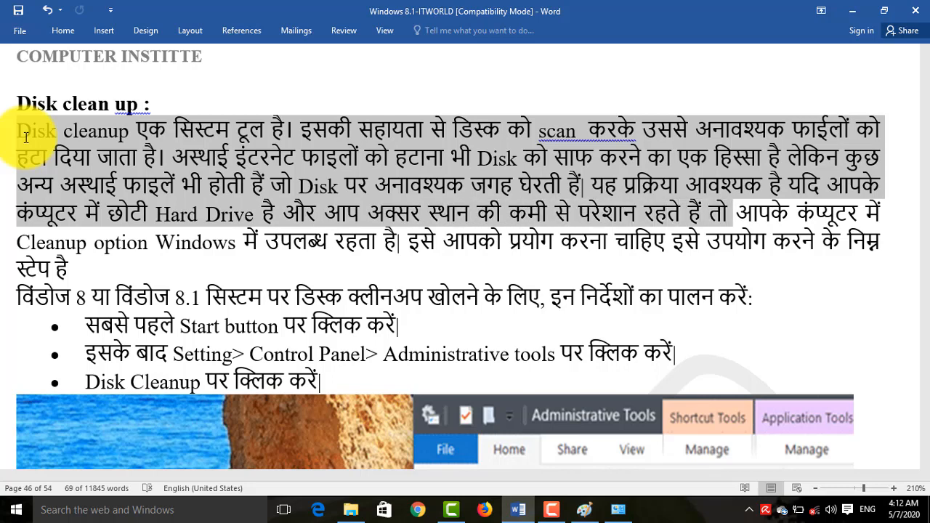
key(shift+Right)
key(shift+Right)
key(shift+Right)
key(shift+Right)
key(shift+Right)
key(shift+Right)
key(shift+Right)
key(shift+Right)
key(shift+Right)
key(shift+Right)
key(shift+Right)
key(shift+Right)
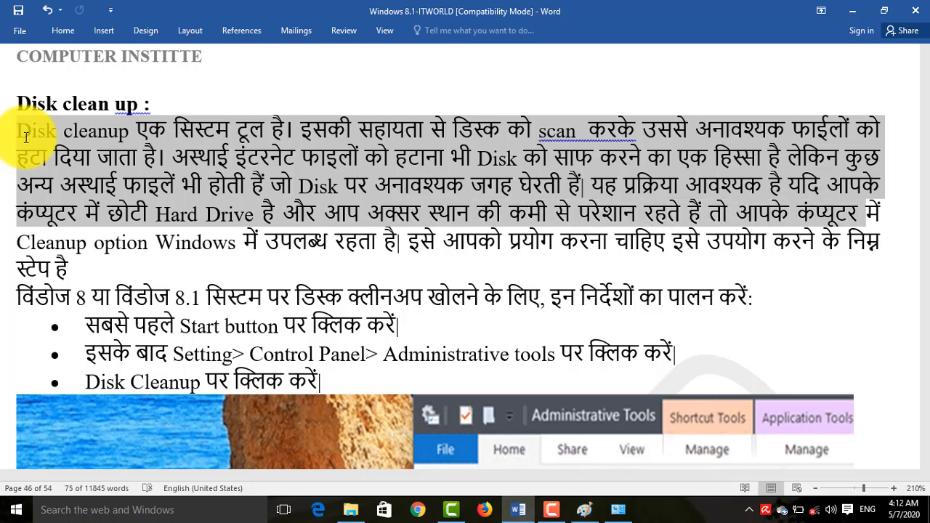
key(shift+Right)
key(shift+Right)
key(shift+Right)
key(shift+Right)
key(shift+Right)
key(shift+Right)
key(shift+Right)
key(shift+Right)
key(shift+Right)
key(shift+Right)
key(shift+Right)
key(shift+Right)
key(shift+Right)
key(shift+Right)
key(shift+Right)
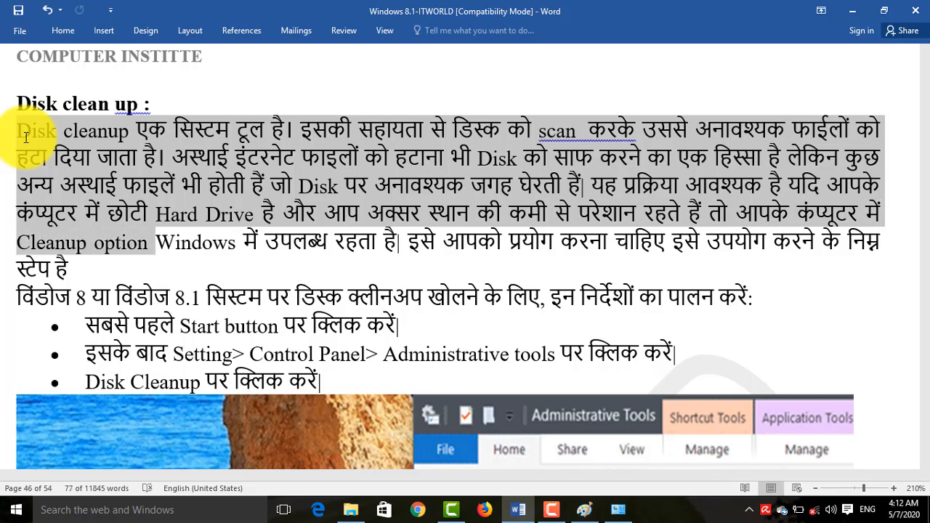
key(shift+Right)
key(shift+Right)
key(shift+Right)
key(shift+Right)
key(shift+Right)
key(shift+Right)
key(shift+Right)
key(shift+Right)
key(shift+Right)
key(shift+Right)
key(shift+Right)
key(shift+Right)
key(shift+Right)
key(shift+Right)
key(shift+Right)
key(shift+Right)
key(shift+Right)
key(shift+Right)
key(shift+Right)
key(shift+Right)
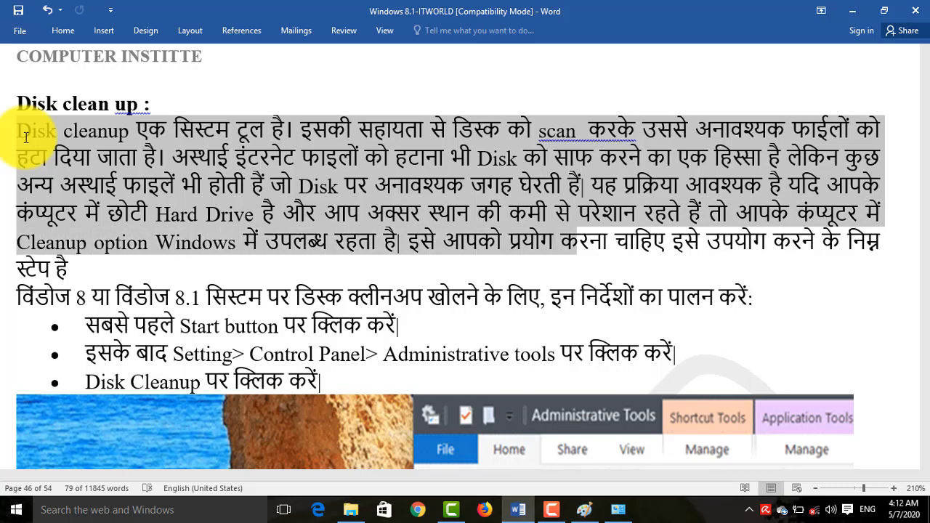
key(shift+Right)
key(shift+Right)
key(shift+Right)
key(shift+Right)
key(shift+Right)
key(shift+Right)
key(shift+Right)
key(shift+Right)
key(shift+Right)
key(shift+Right)
key(shift+Right)
key(shift+Right)
key(shift+Right)
key(shift+Right)
key(shift+Right)
key(shift+Right)
key(shift+Right)
key(shift+Right)
key(shift+Right)
key(shift+Right)
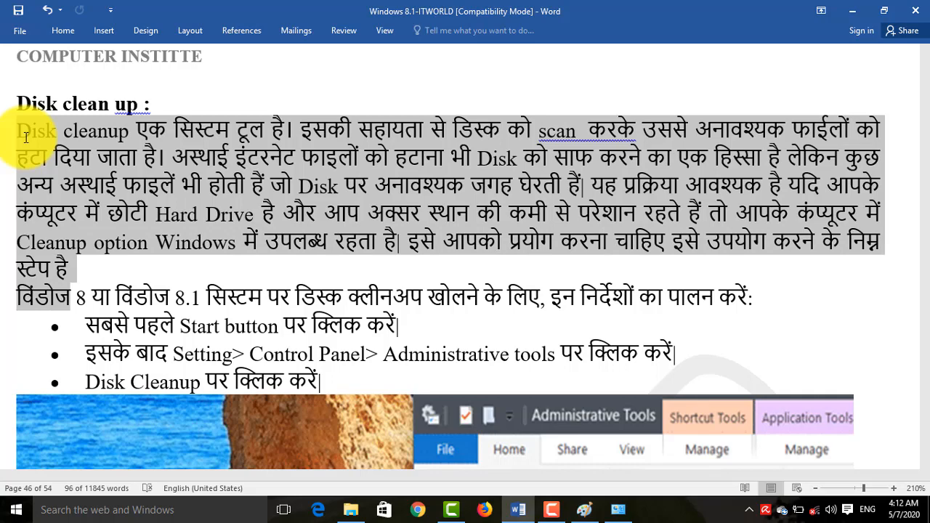
Switch to Control Panel and launch Disk Cleanup from Administrative Tools
click(9, 511)
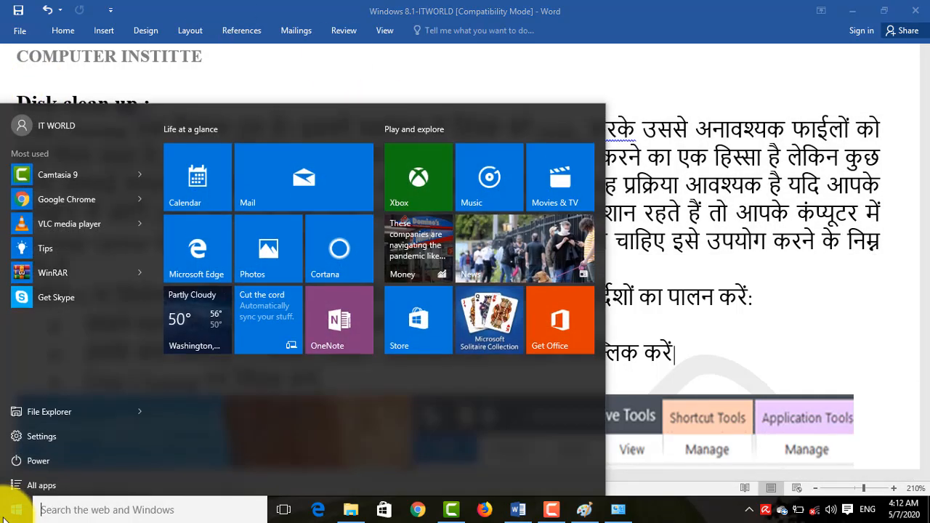
click(619, 511)
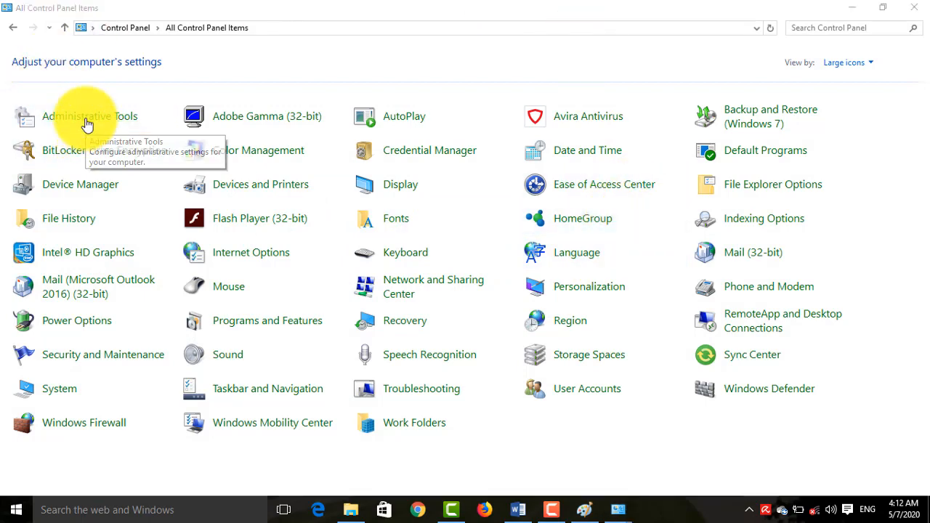
click(86, 123)
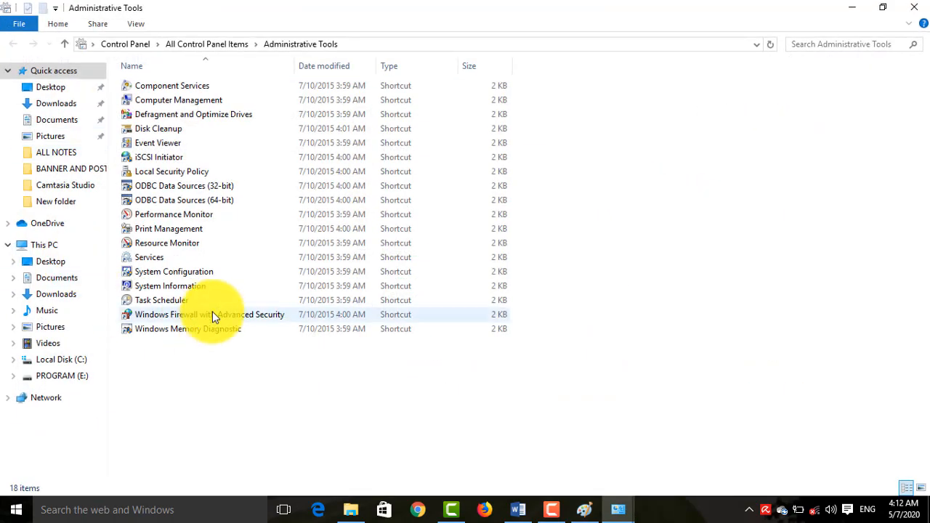
double_click(157, 128)
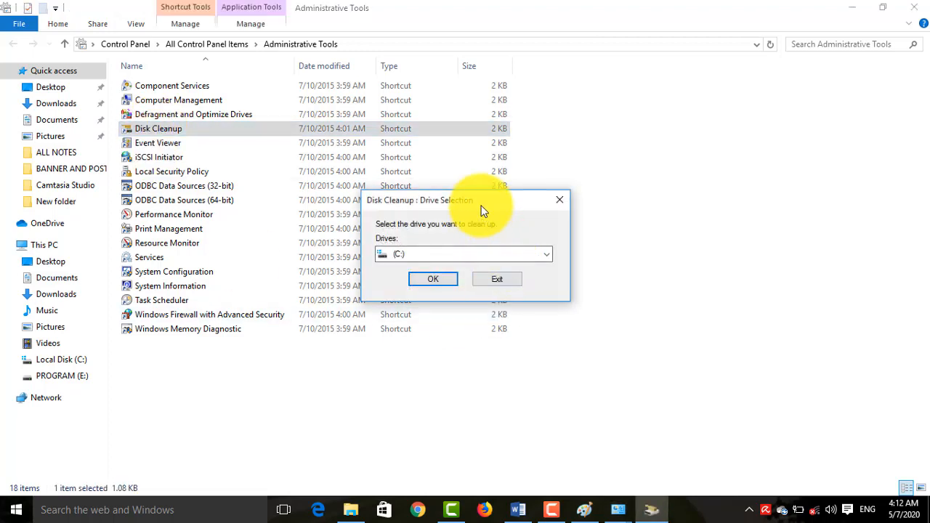
Choose drive C: as the drive to clean up and start the Disk Cleanup scan
drag(481, 205, 424, 169)
click(367, 218)
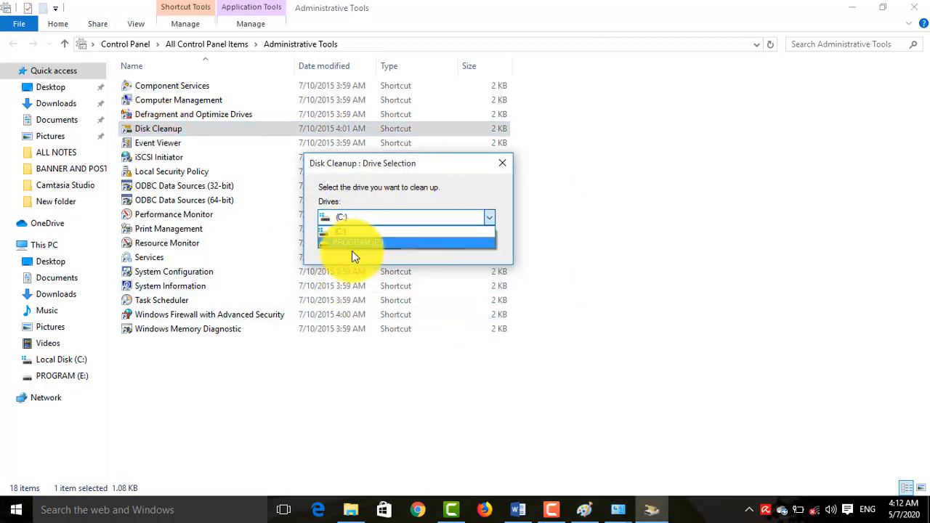
click(347, 234)
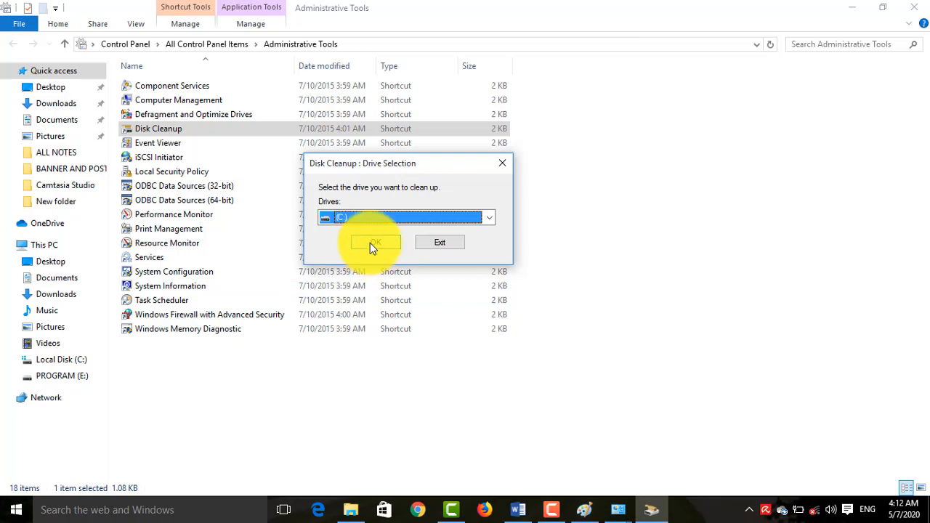
click(369, 243)
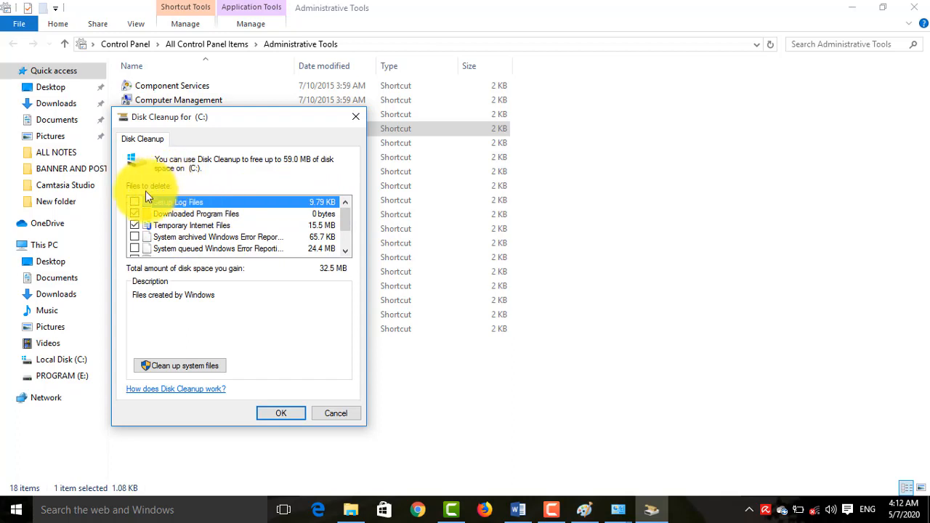
Include Setup Log Files and the system archived and system queued Windows Error Reporting files in the files to delete
click(134, 202)
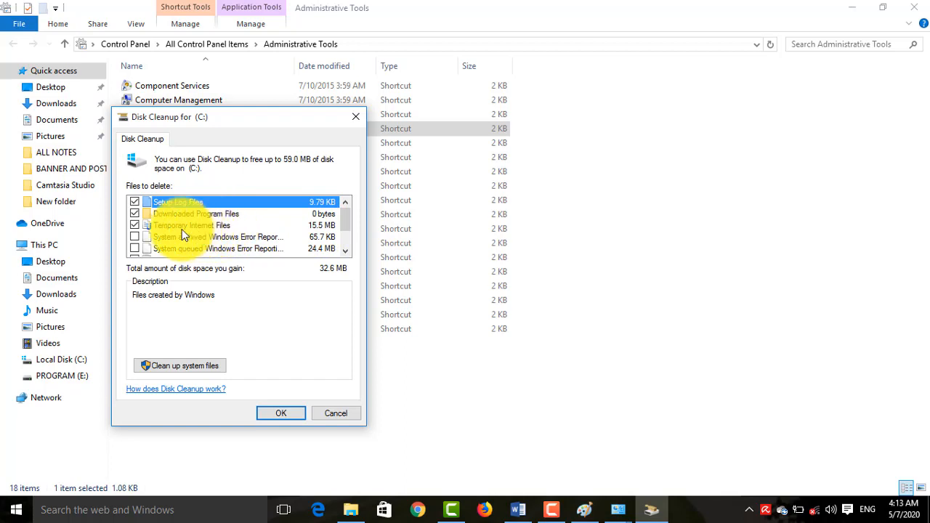
click(135, 237)
click(135, 248)
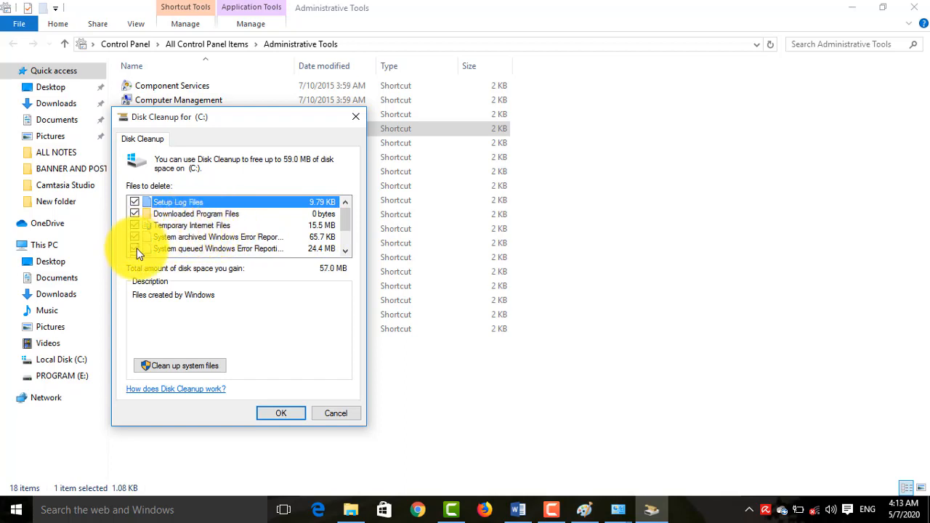
Include the Recycle Bin and Temporary files in the files to delete
scroll(138, 251, down, 1)
click(134, 248)
click(134, 237)
click(135, 225)
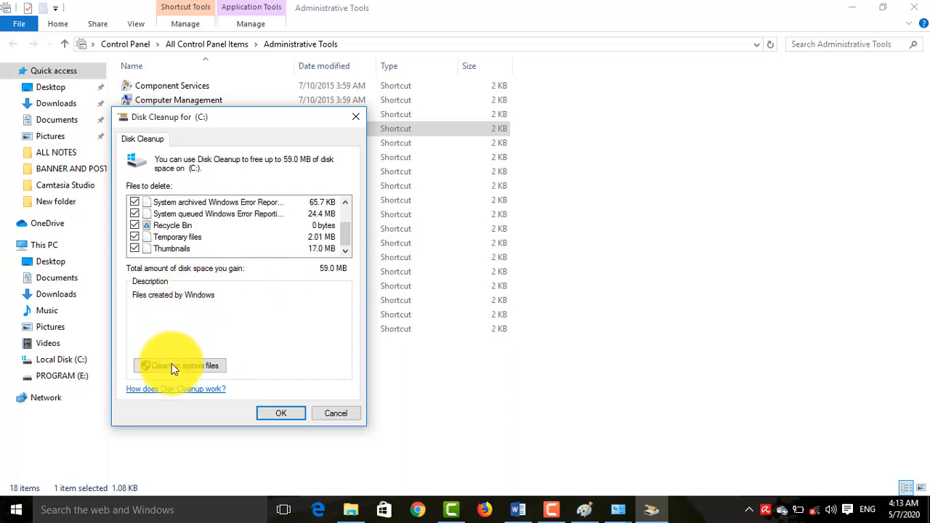
Extend the cleanup to system files and rescan drive C:
scroll(216, 211, up, 3)
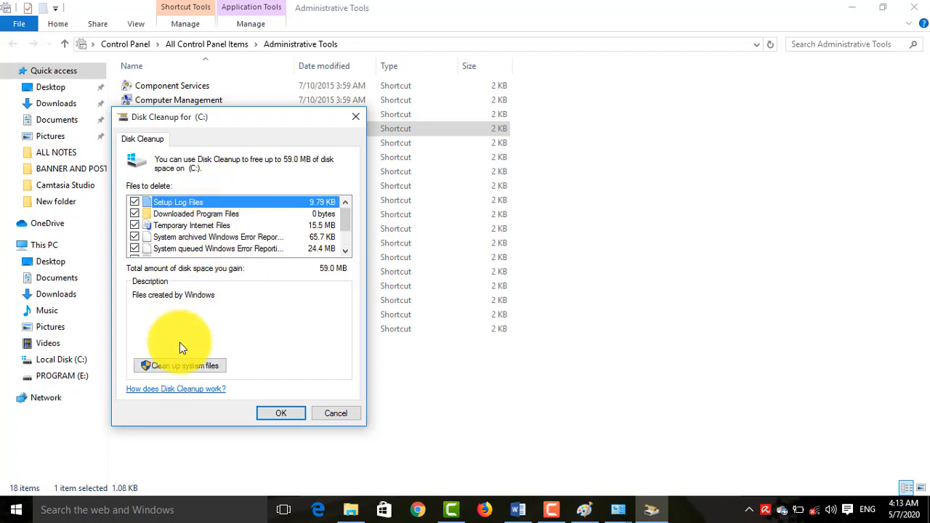
click(187, 371)
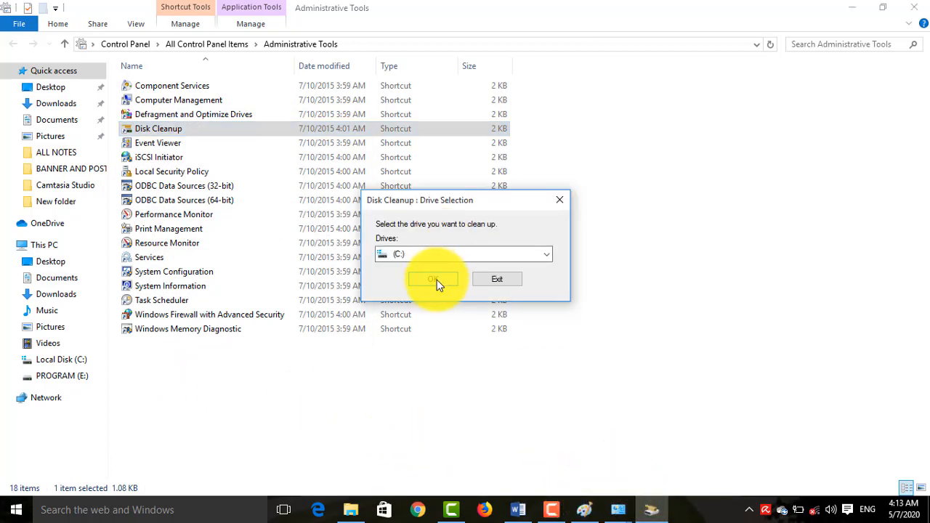
click(434, 280)
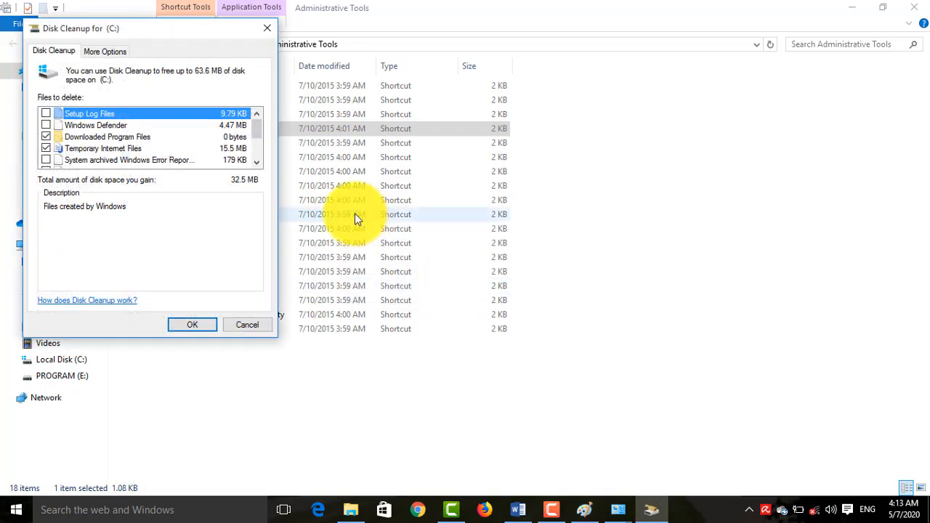
Include Setup Log Files, Windows Defender, both system Windows Error Reporting entries, Recycle Bin and Temporary files in the files to delete
click(46, 114)
click(46, 125)
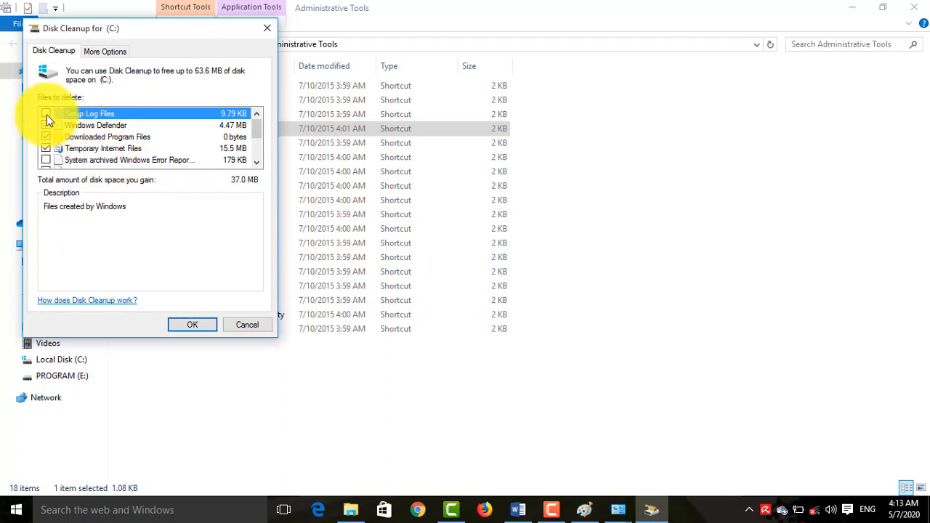
scroll(45, 159, down, 1)
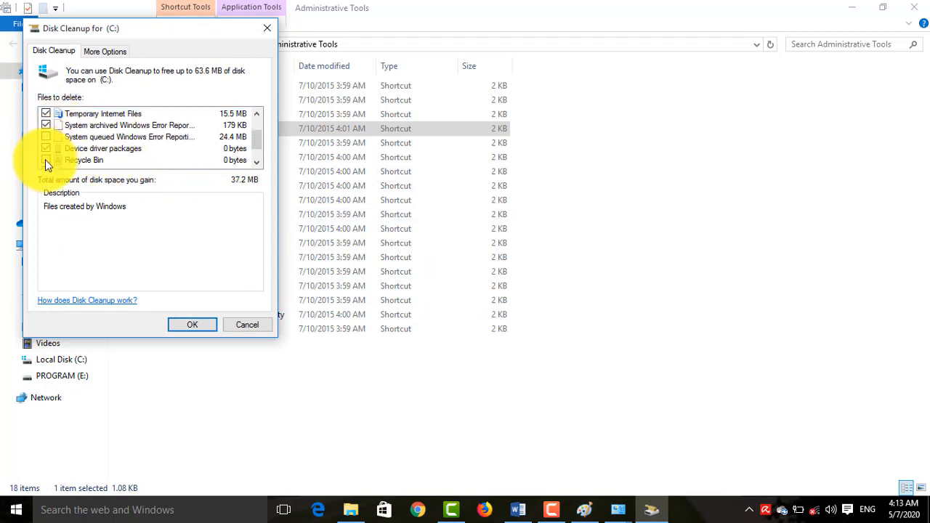
click(46, 137)
click(46, 159)
scroll(46, 159, down, 1)
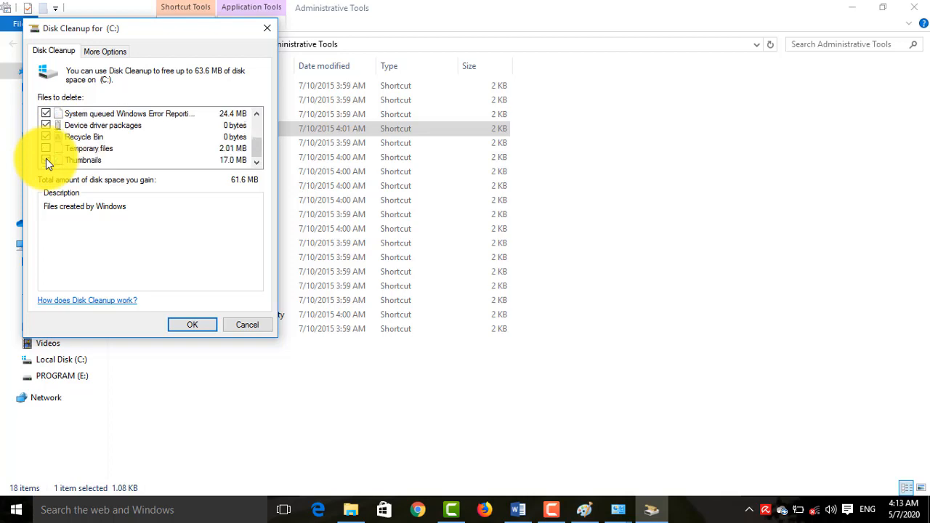
click(48, 150)
scroll(47, 150, up, 2)
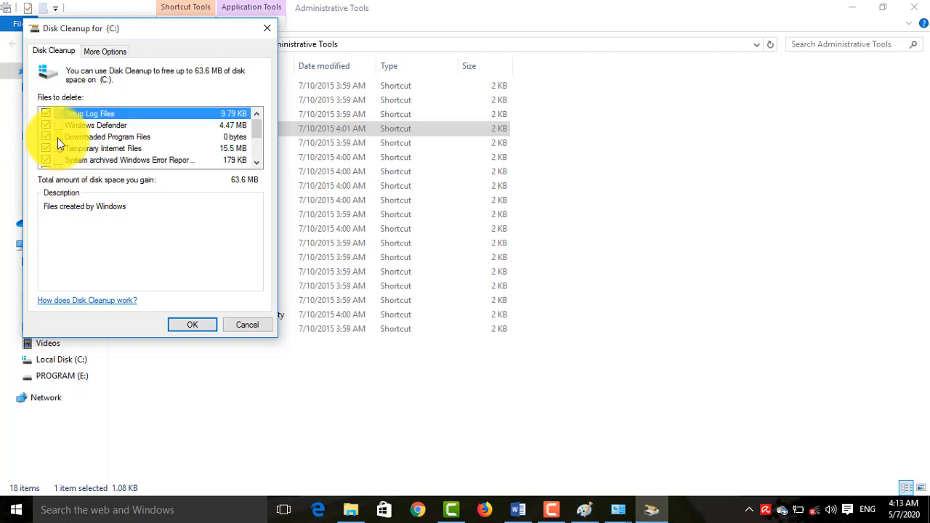
scroll(53, 161, down, 2)
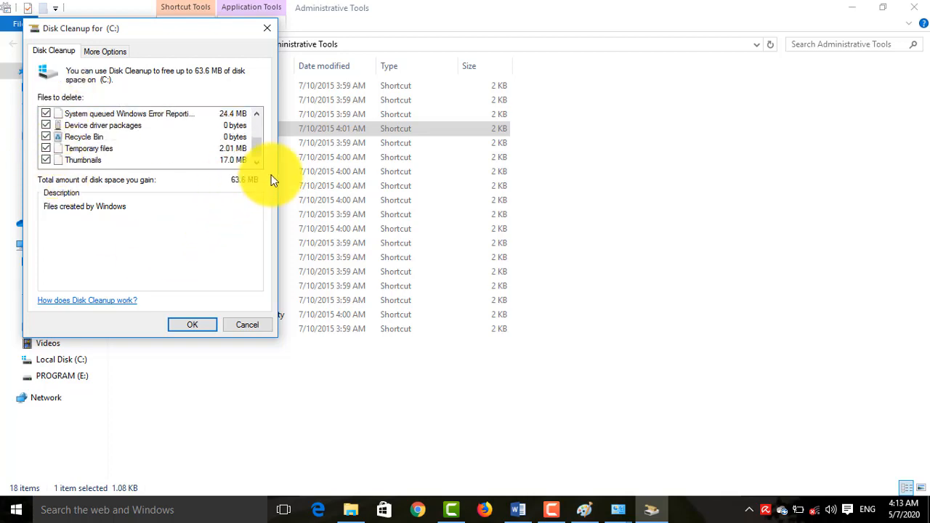
Run the cleanup of the chosen files on drive C:, confirm their deletion, and close the Administrative Tools window
click(204, 325)
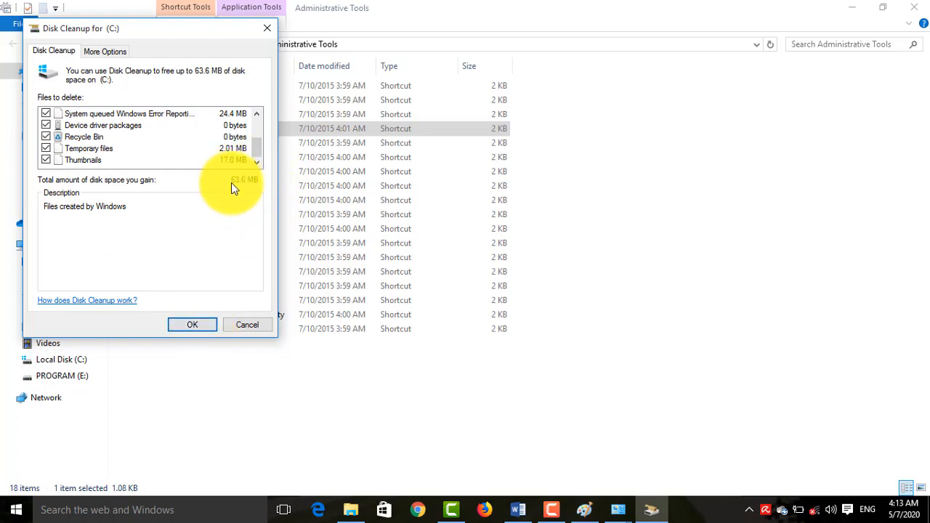
scroll(207, 158, up, 2)
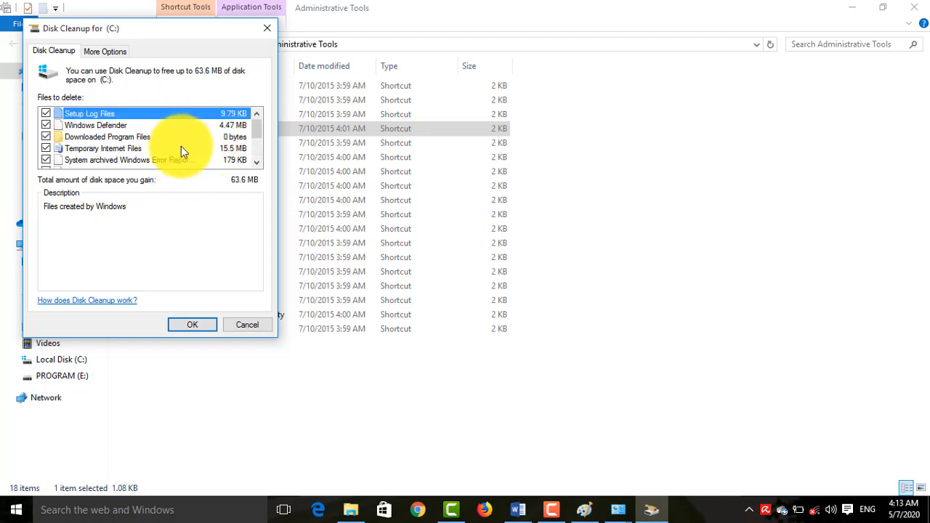
scroll(181, 144, down, 1)
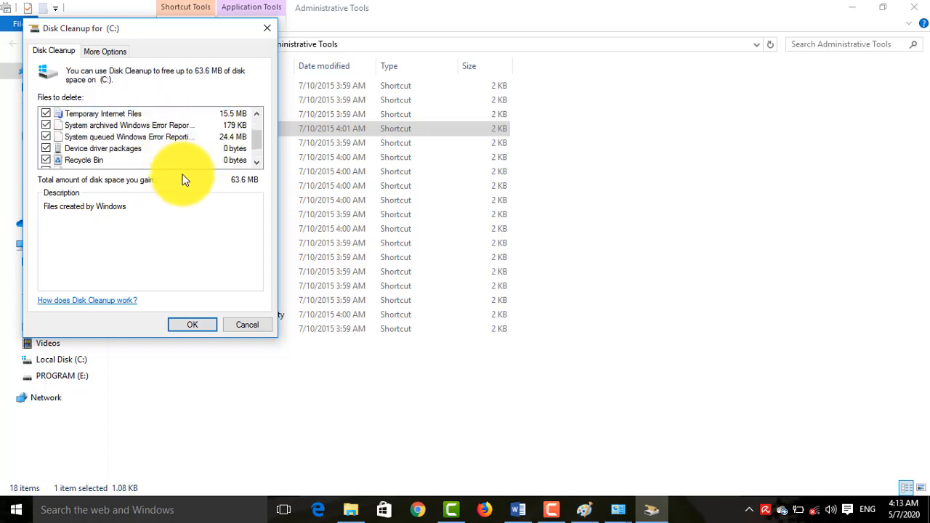
click(193, 325)
click(488, 262)
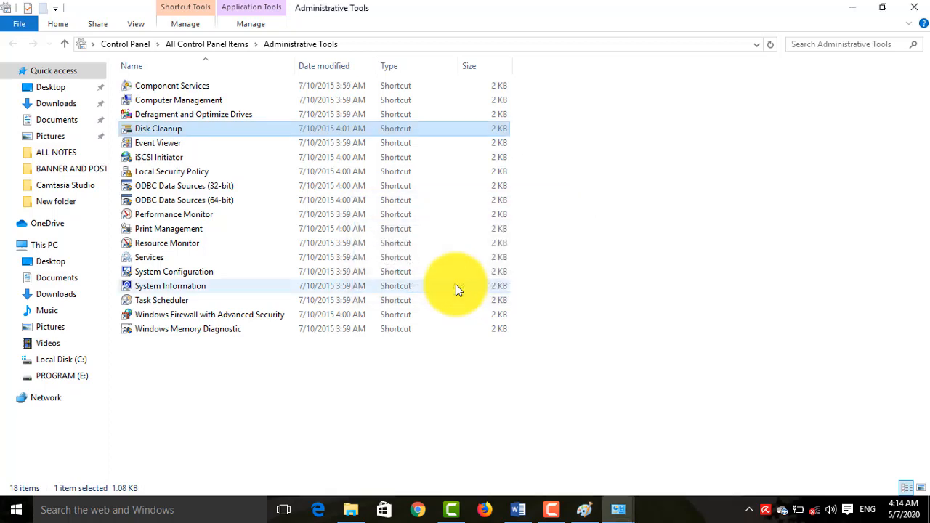
click(917, 10)
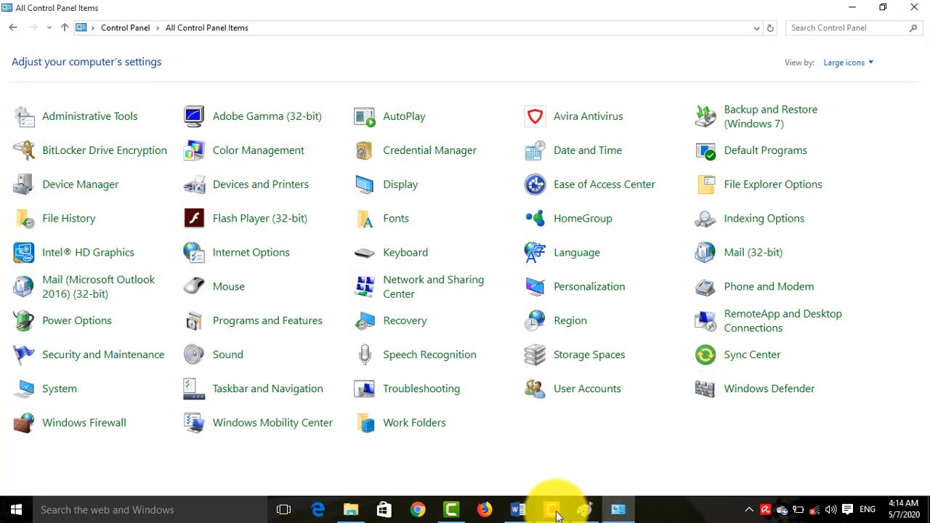
Switch to the Word notes and review the Disk Cleanup instructions through the paragraph on shadow copies and restore points
click(529, 514)
scroll(287, 194, down, 3)
scroll(289, 196, down, 10)
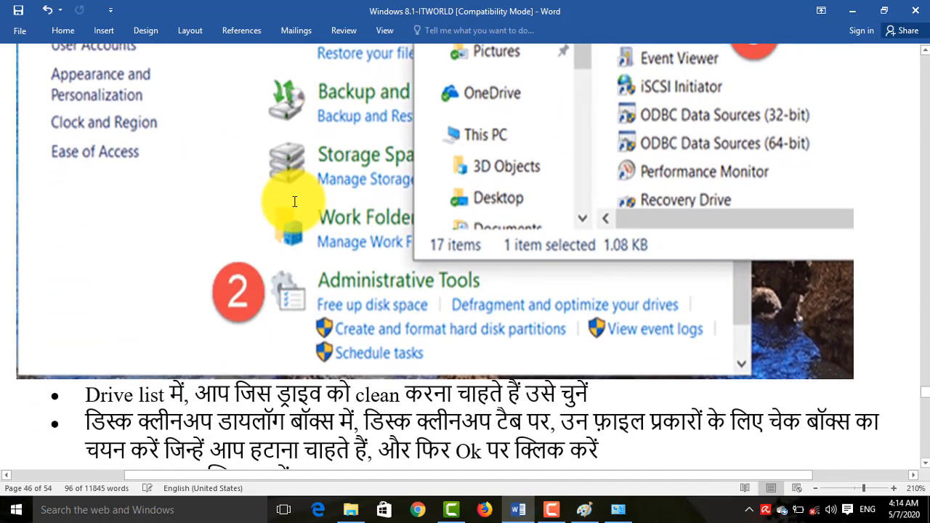
scroll(295, 201, down, 4)
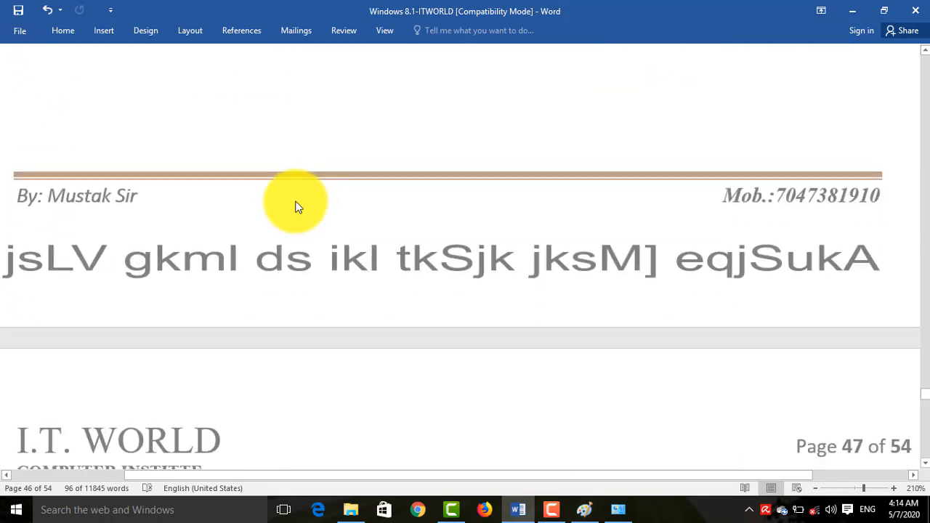
scroll(295, 207, up, 12)
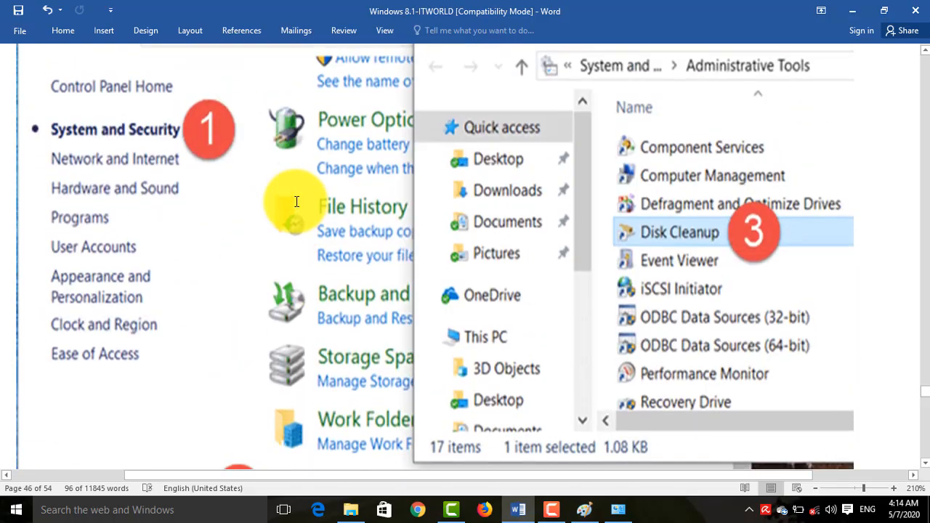
scroll(297, 201, up, 8)
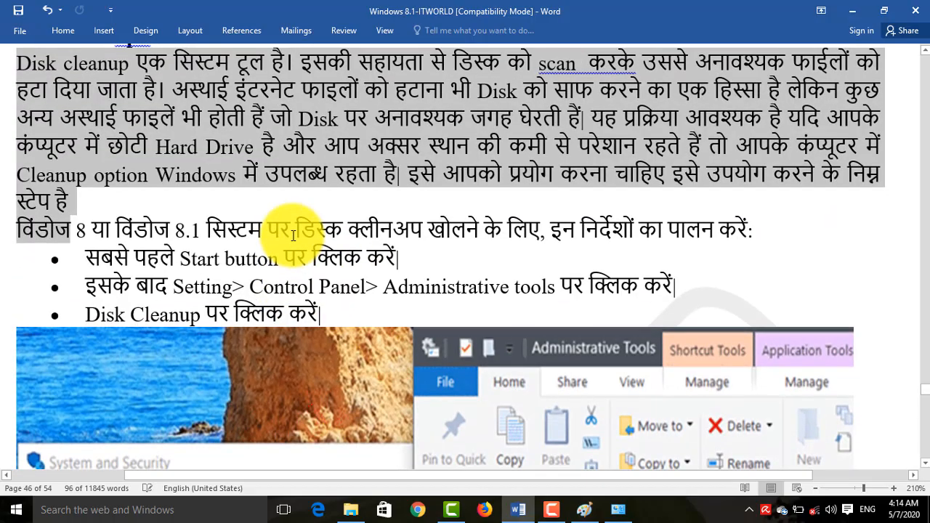
scroll(293, 236, down, 20)
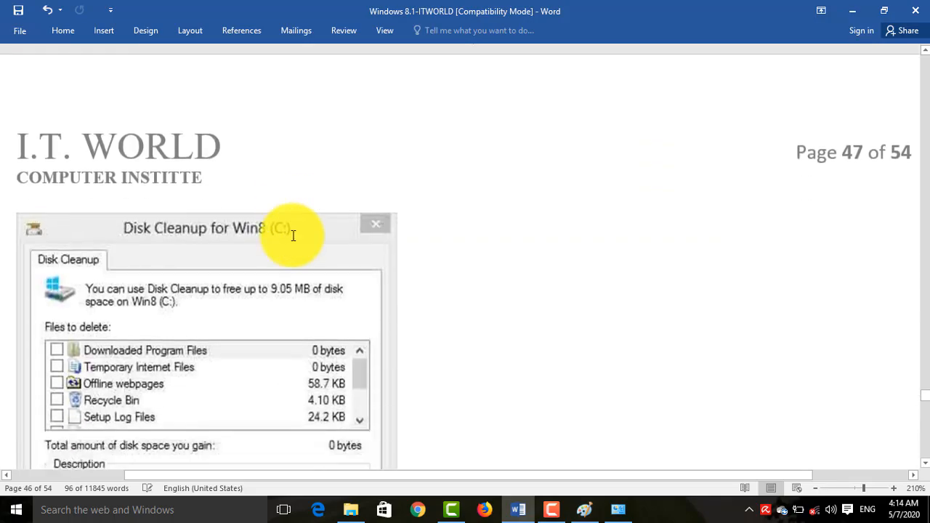
scroll(293, 236, down, 10)
scroll(298, 260, down, 10)
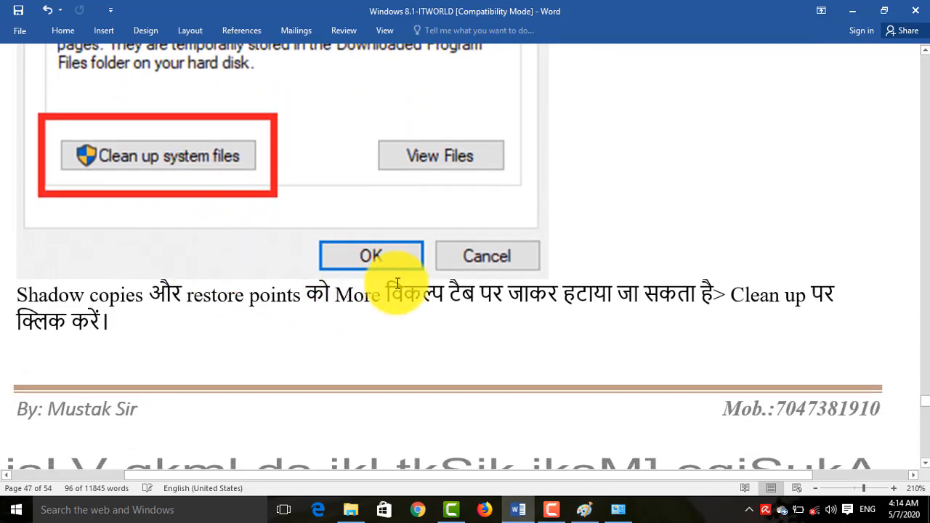
Look over the "Shutdown icon on the desktop" steps, the start of the Windows logo key shortcuts and the preceding More Options illustration
scroll(398, 283, down, 10)
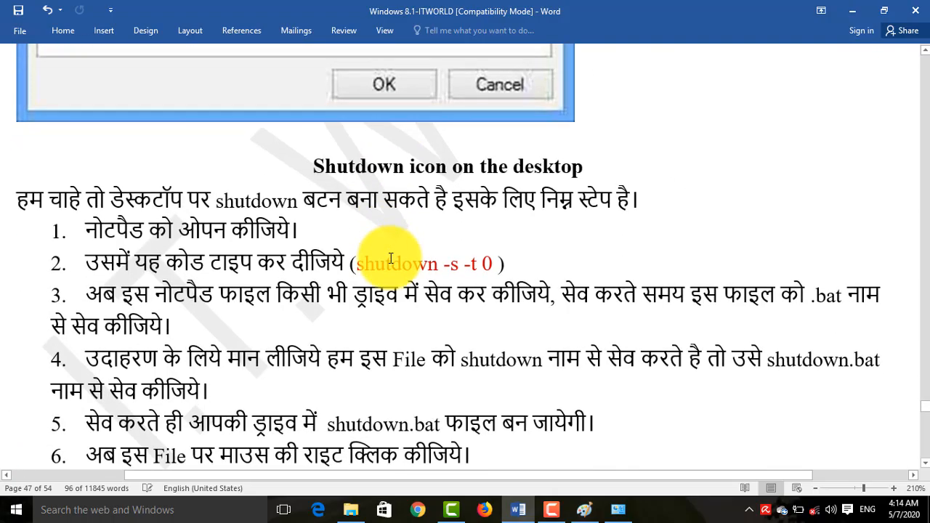
scroll(376, 256, down, 3)
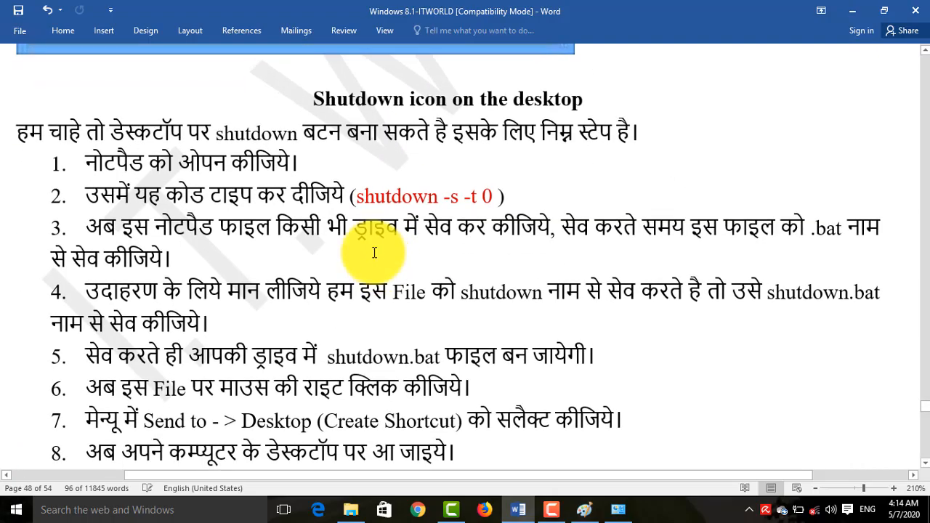
scroll(576, 284, down, 20)
scroll(575, 281, down, 20)
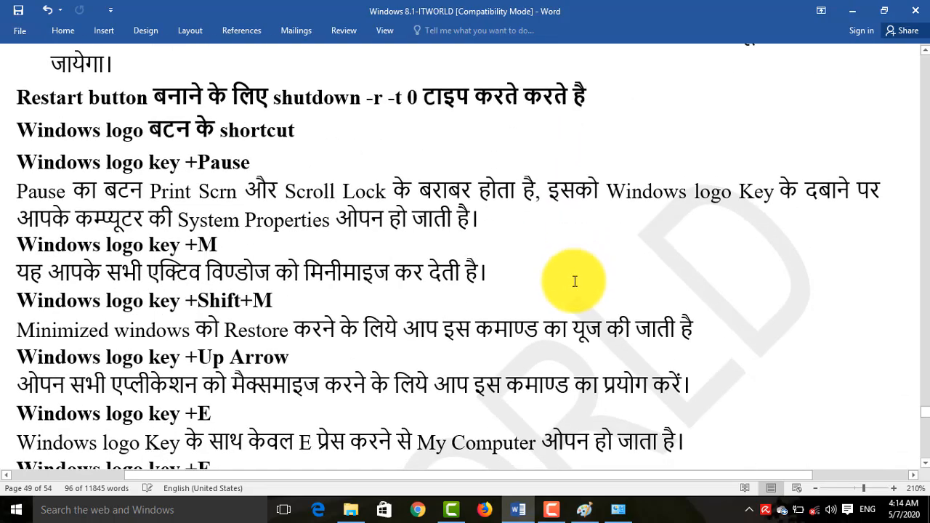
scroll(574, 281, up, 20)
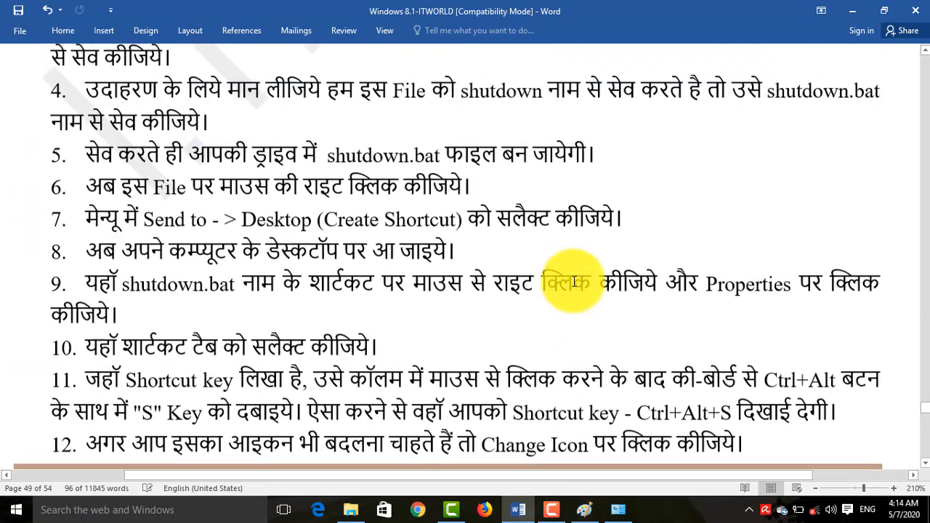
scroll(574, 281, up, 8)
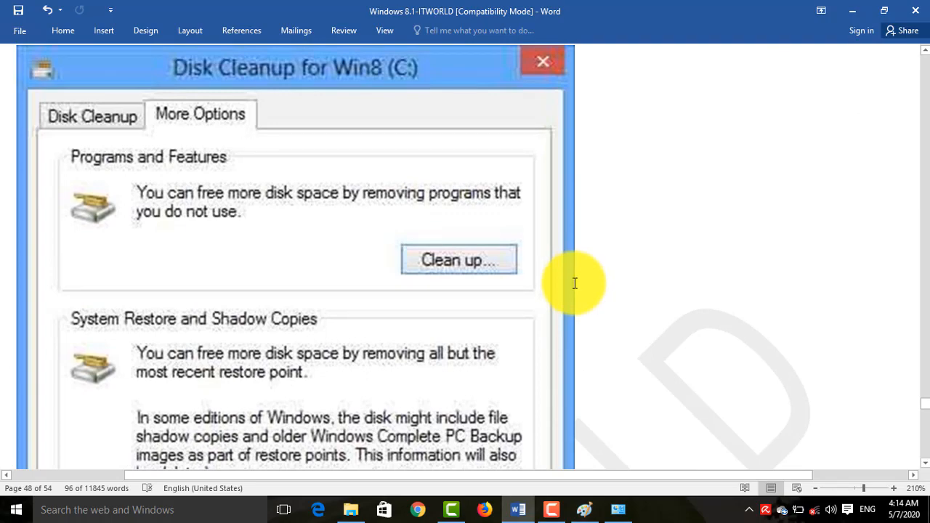
scroll(622, 291, down, 1)
scroll(616, 294, down, 10)
scroll(588, 280, up, 3)
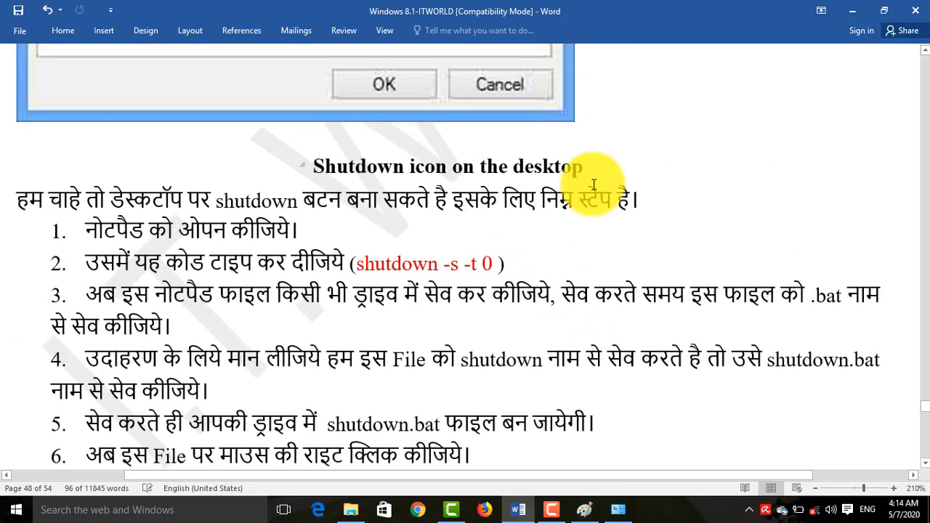
Skim the notes on function keys up to the Windows 8.1 Part -1 questions, and return to the Windows logo key shortcuts
scroll(592, 189, down, 20)
scroll(572, 248, down, 20)
scroll(572, 245, up, 1)
scroll(572, 244, down, 15)
scroll(574, 244, down, 8)
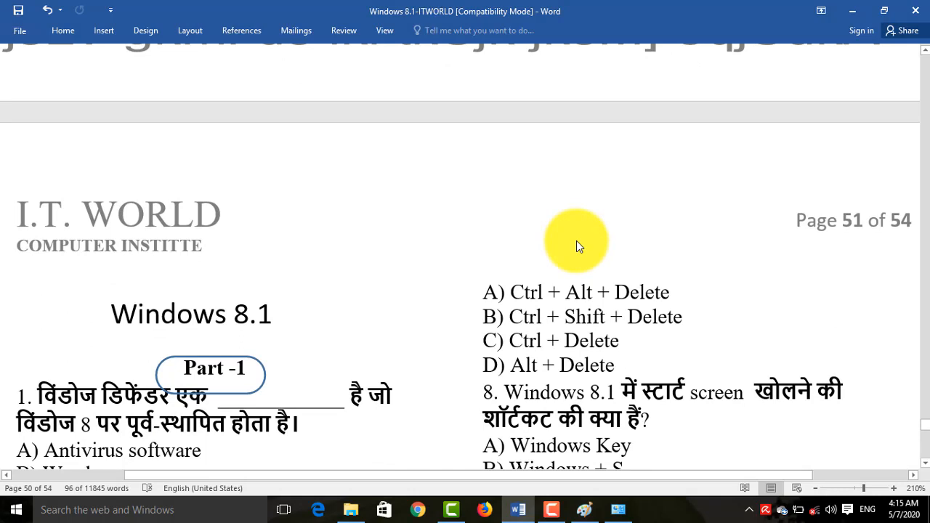
scroll(576, 240, up, 8)
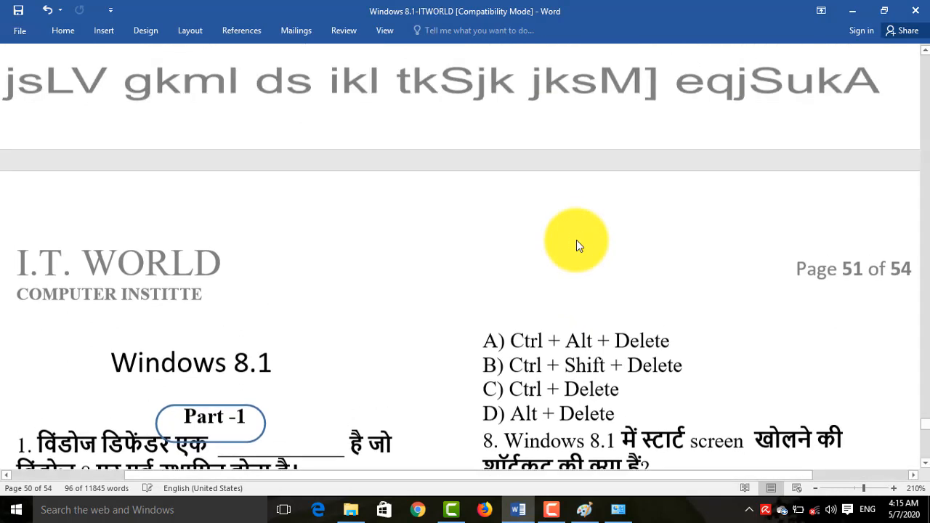
scroll(578, 240, up, 10)
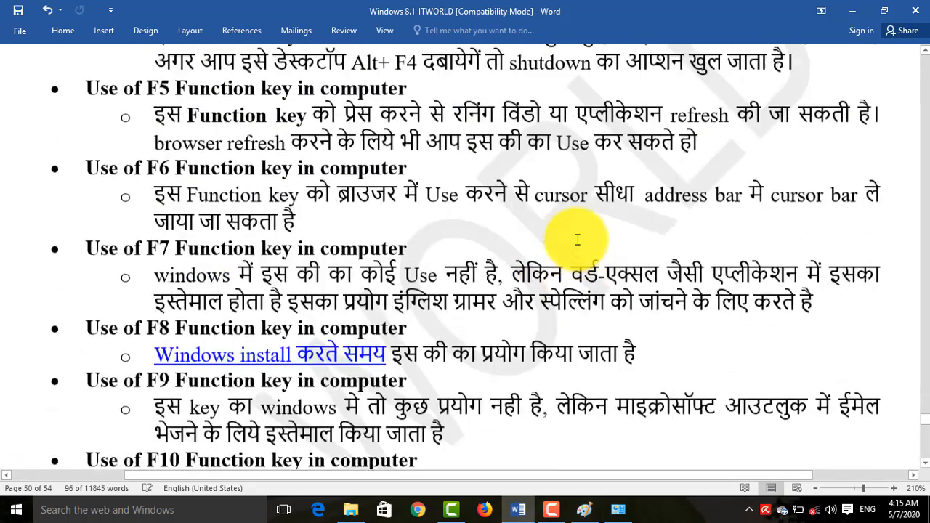
scroll(578, 240, up, 10)
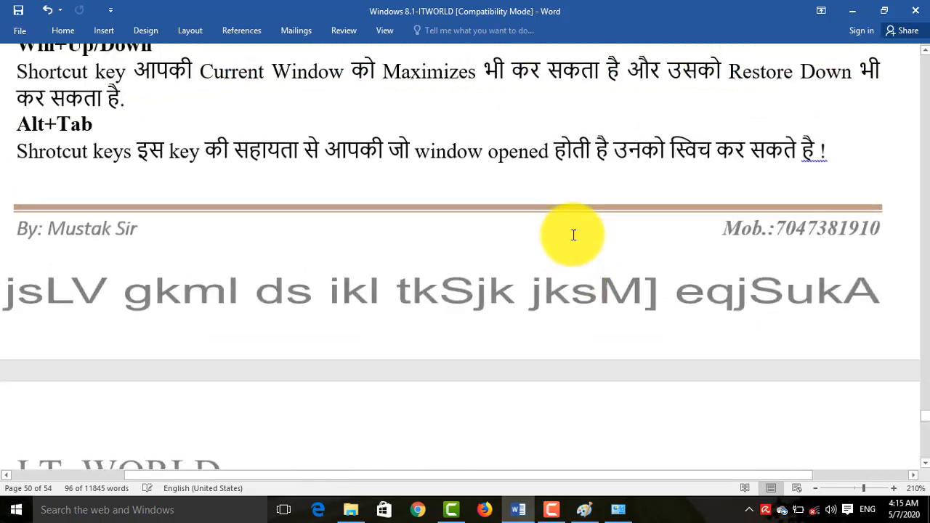
scroll(573, 235, up, 1)
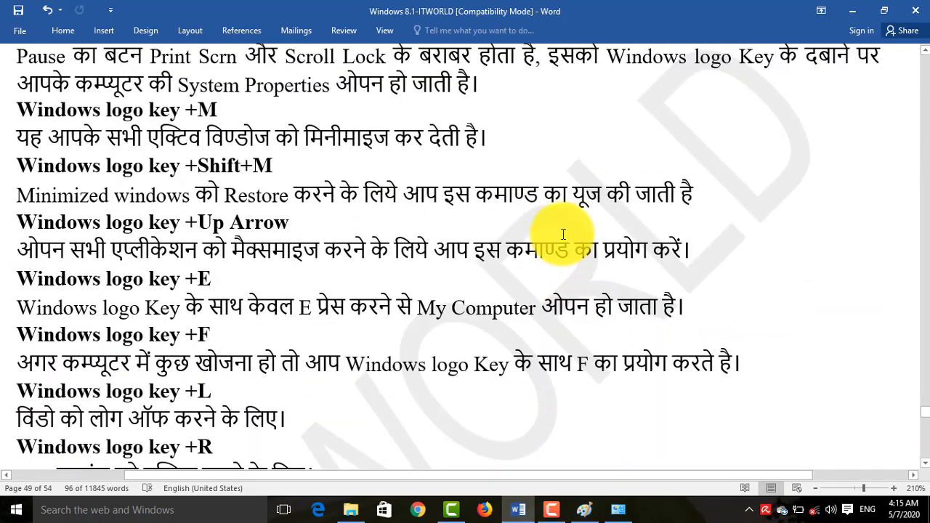